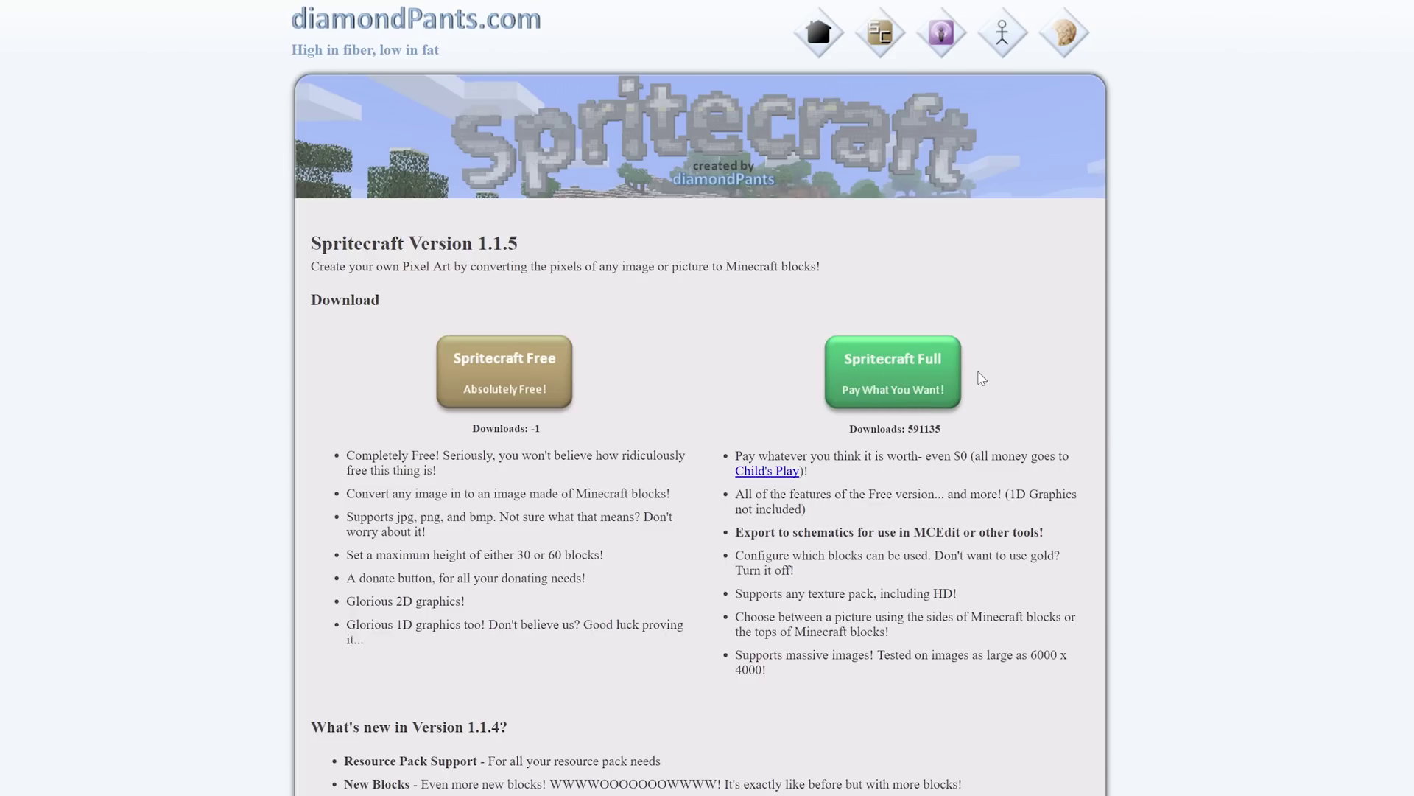
Download the full version of Spritecraft and MCEdit from their websites
left_click(910, 398)
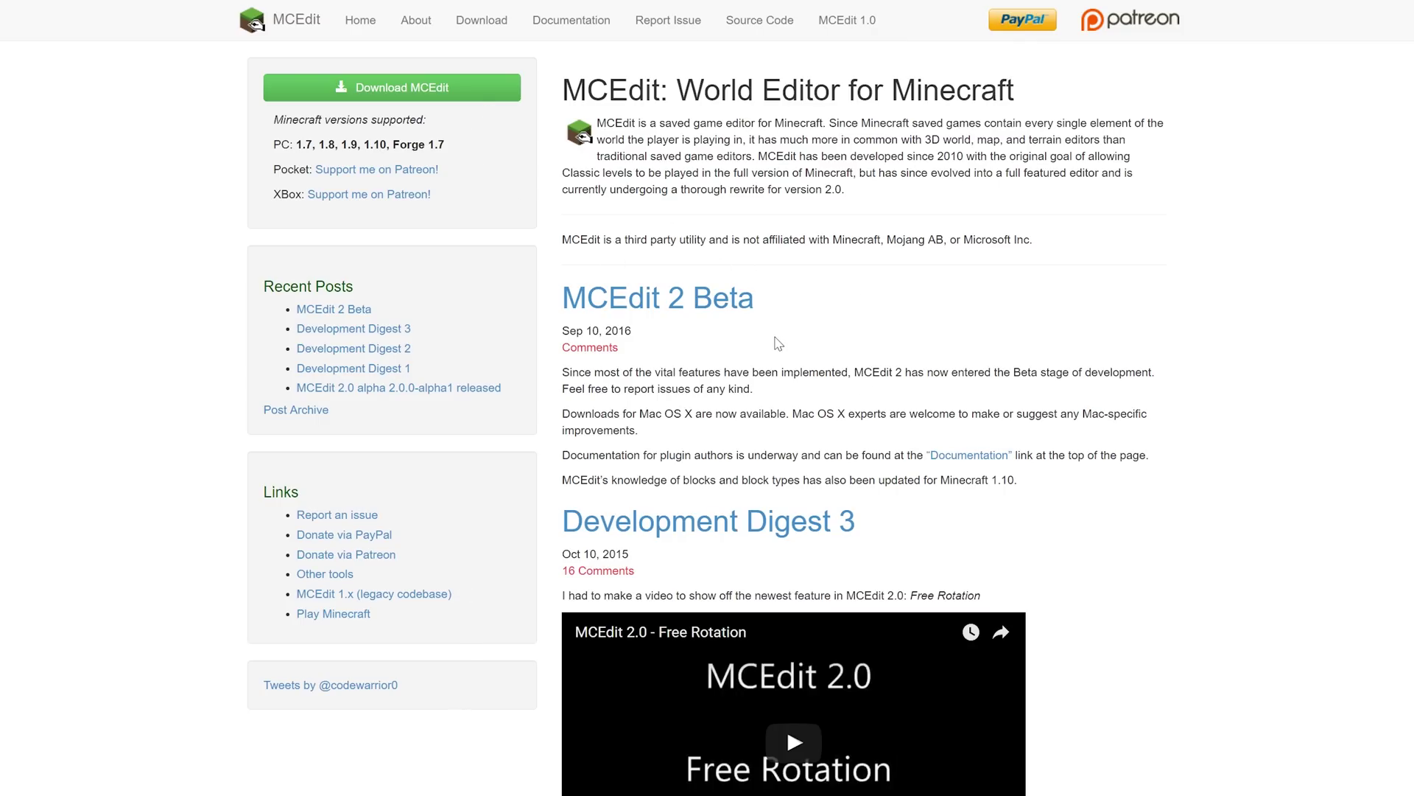
left_click(370, 90)
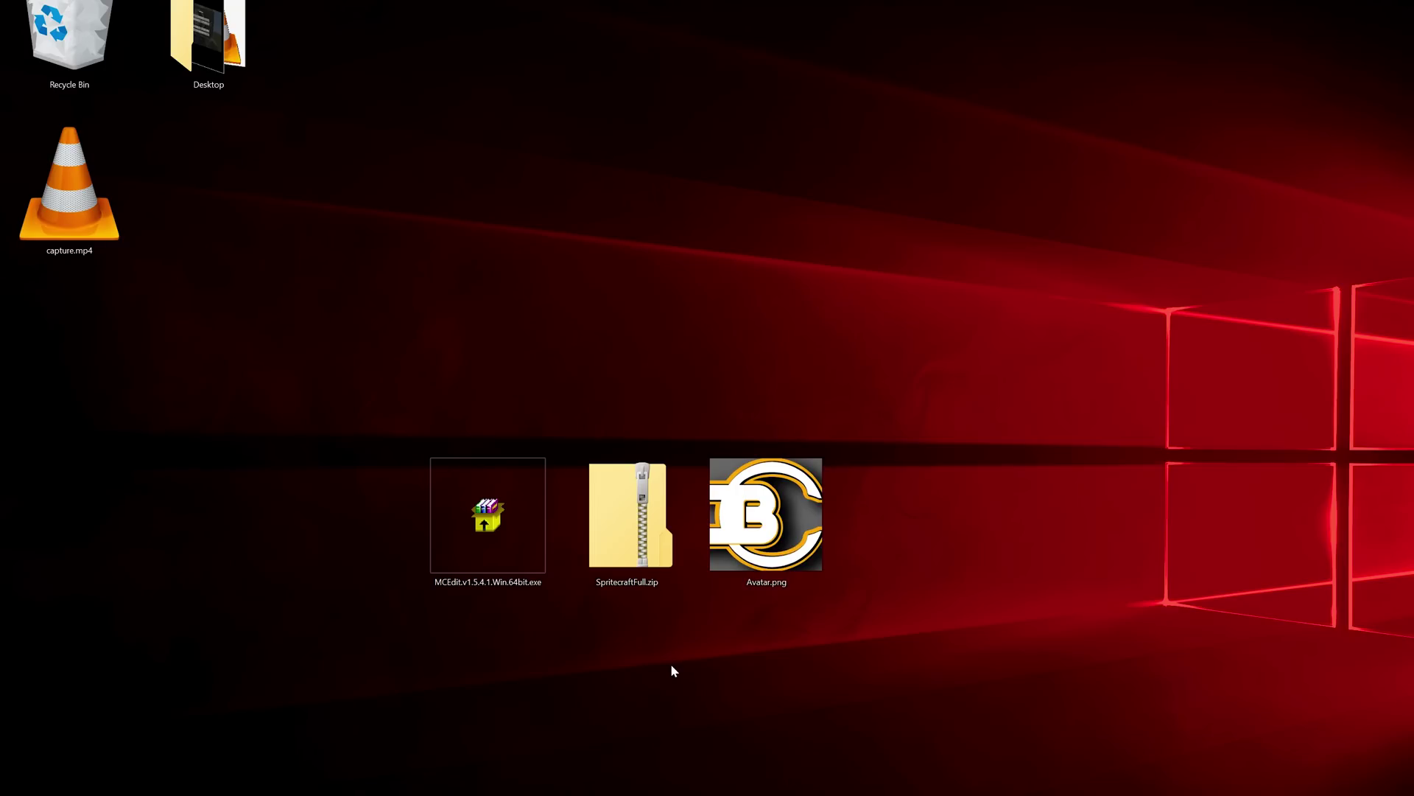
Extract SpritecraftFull.zip onto the desktop and place the extracted folder beside the MCEdit executable
left_click(665, 586)
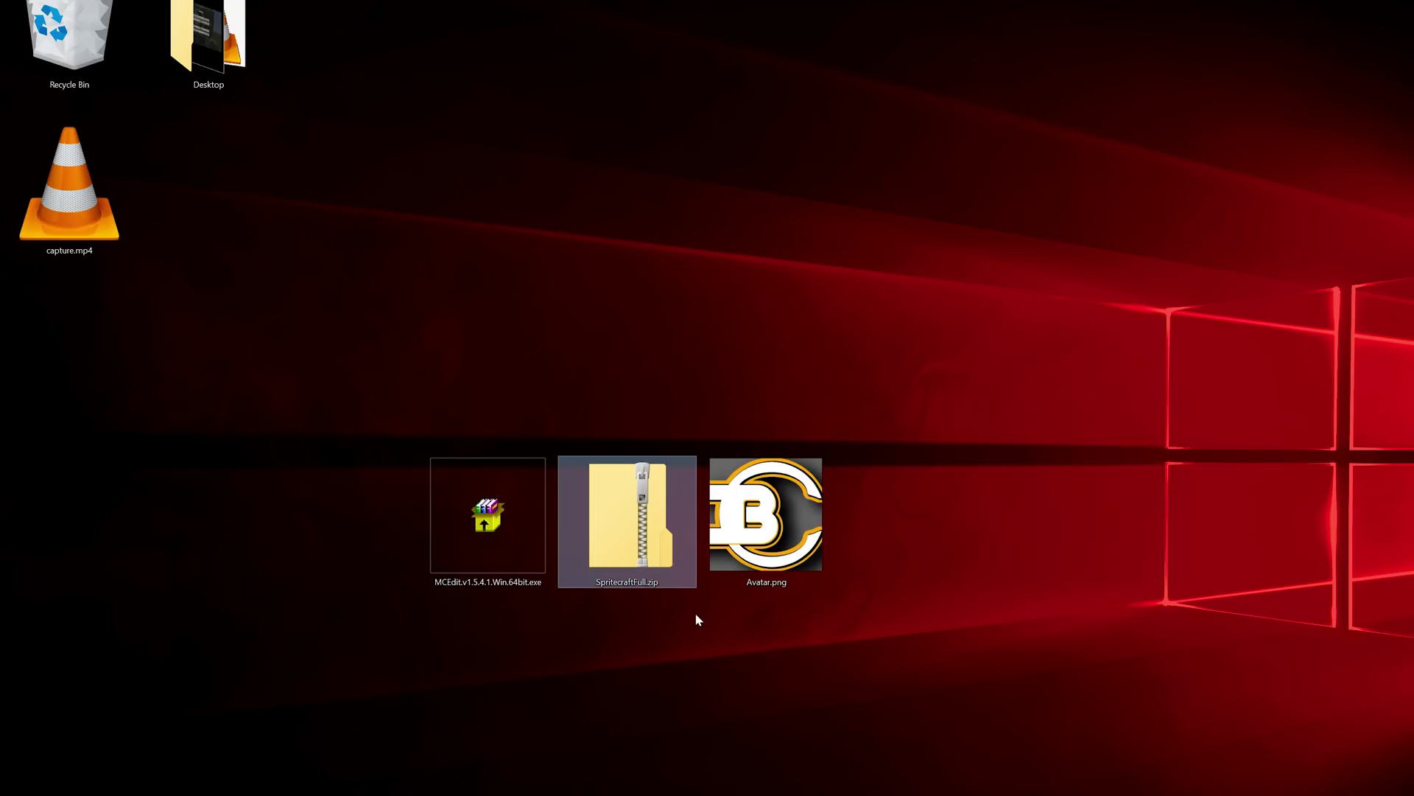
left_click(766, 556)
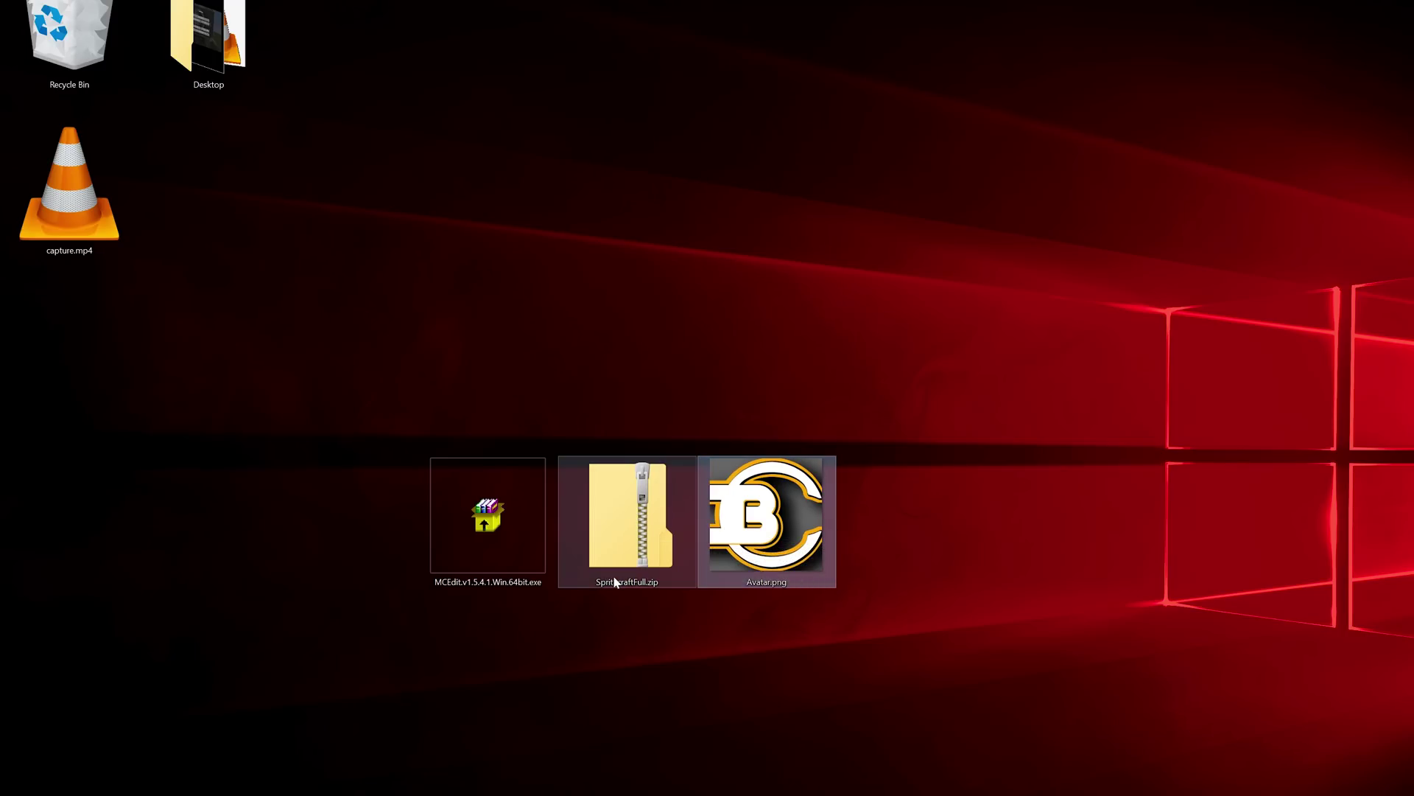
right_click(628, 549)
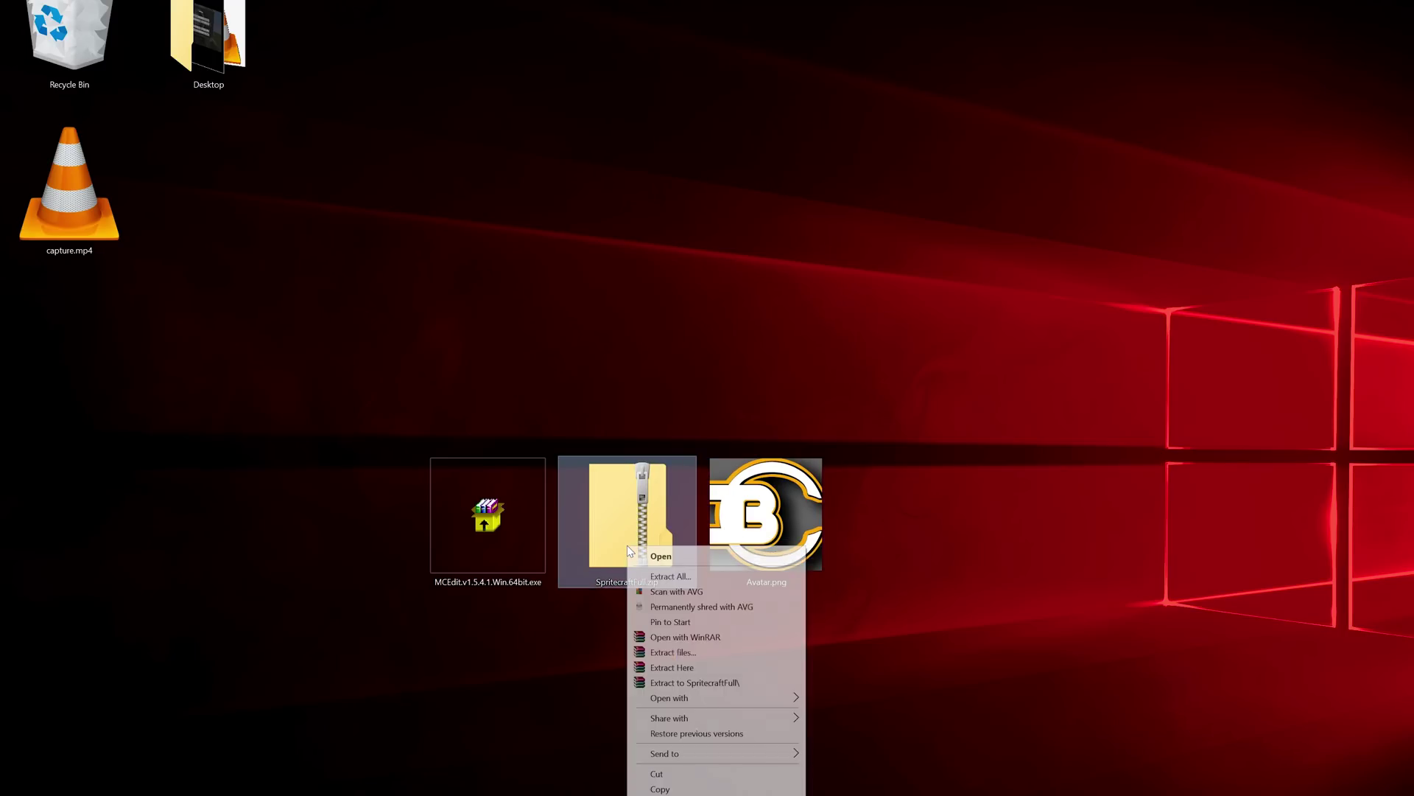
left_click(685, 576)
left_click(1004, 609)
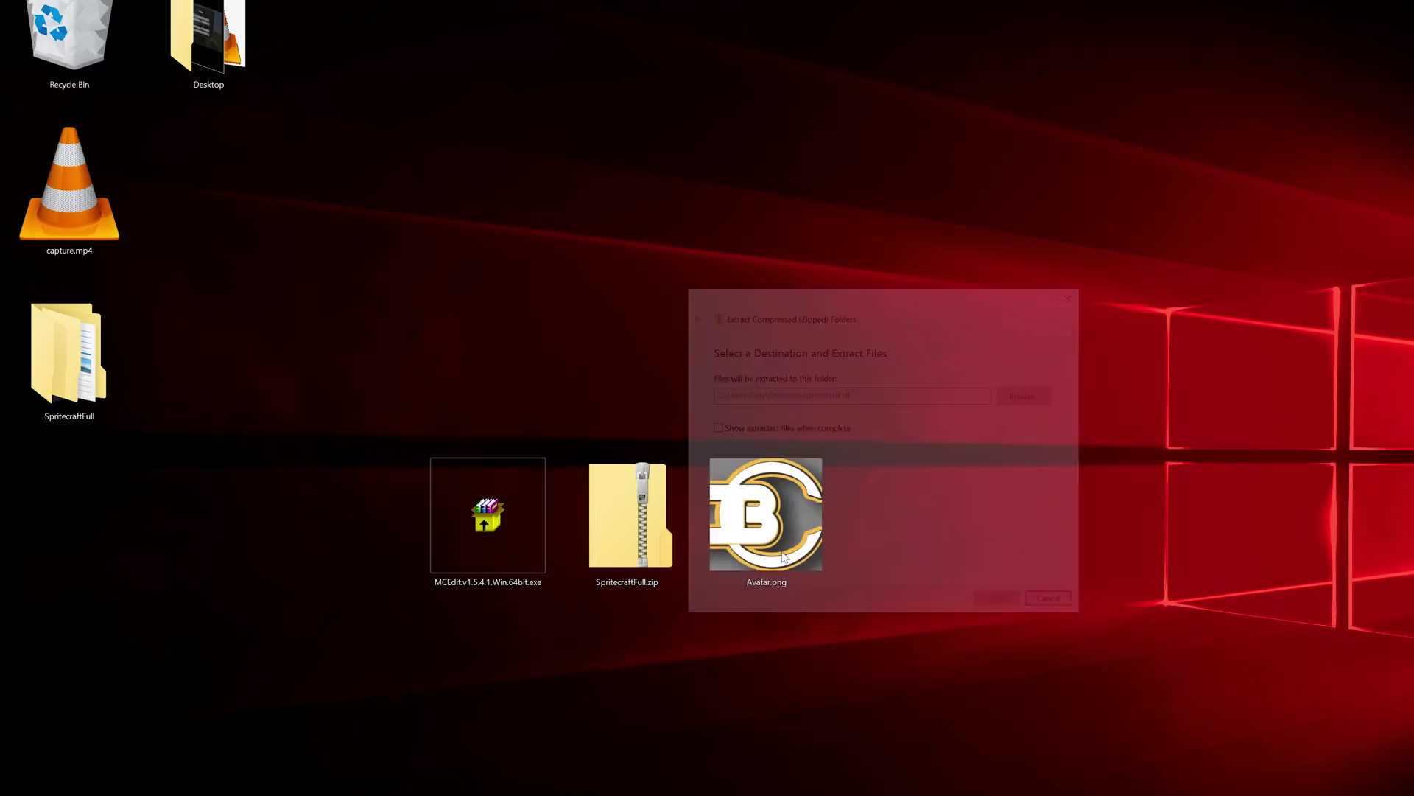
left_click_drag(69, 354, 370, 561)
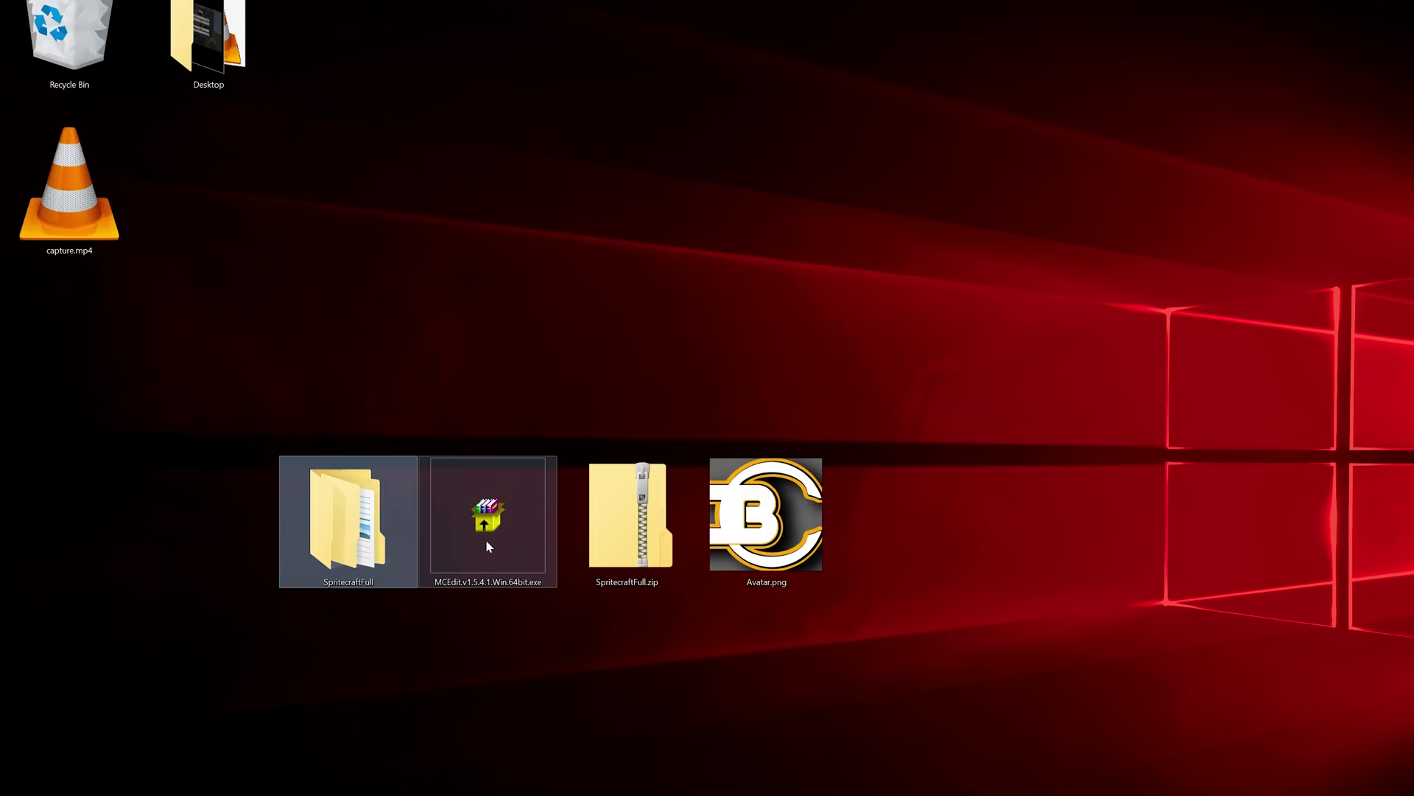
Extract MCEdit.v1.5.4.1.Win.64bit.exe onto the desktop and place the mcedit folder beside the SpritecraftFull folder
double_click(486, 545)
left_click(943, 579)
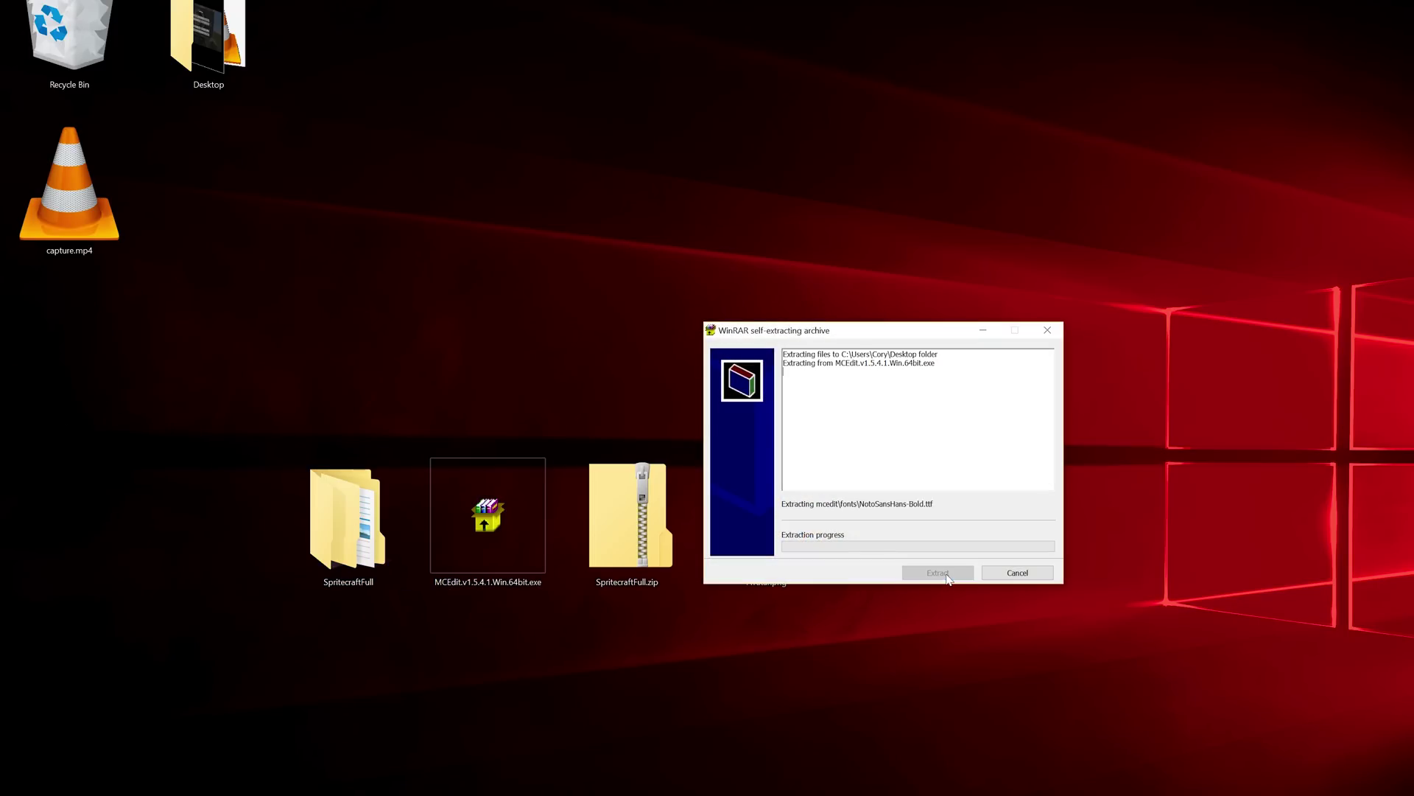
left_click_drag(77, 389, 217, 549)
left_click_drag(416, 661, 177, 482)
left_click(296, 657)
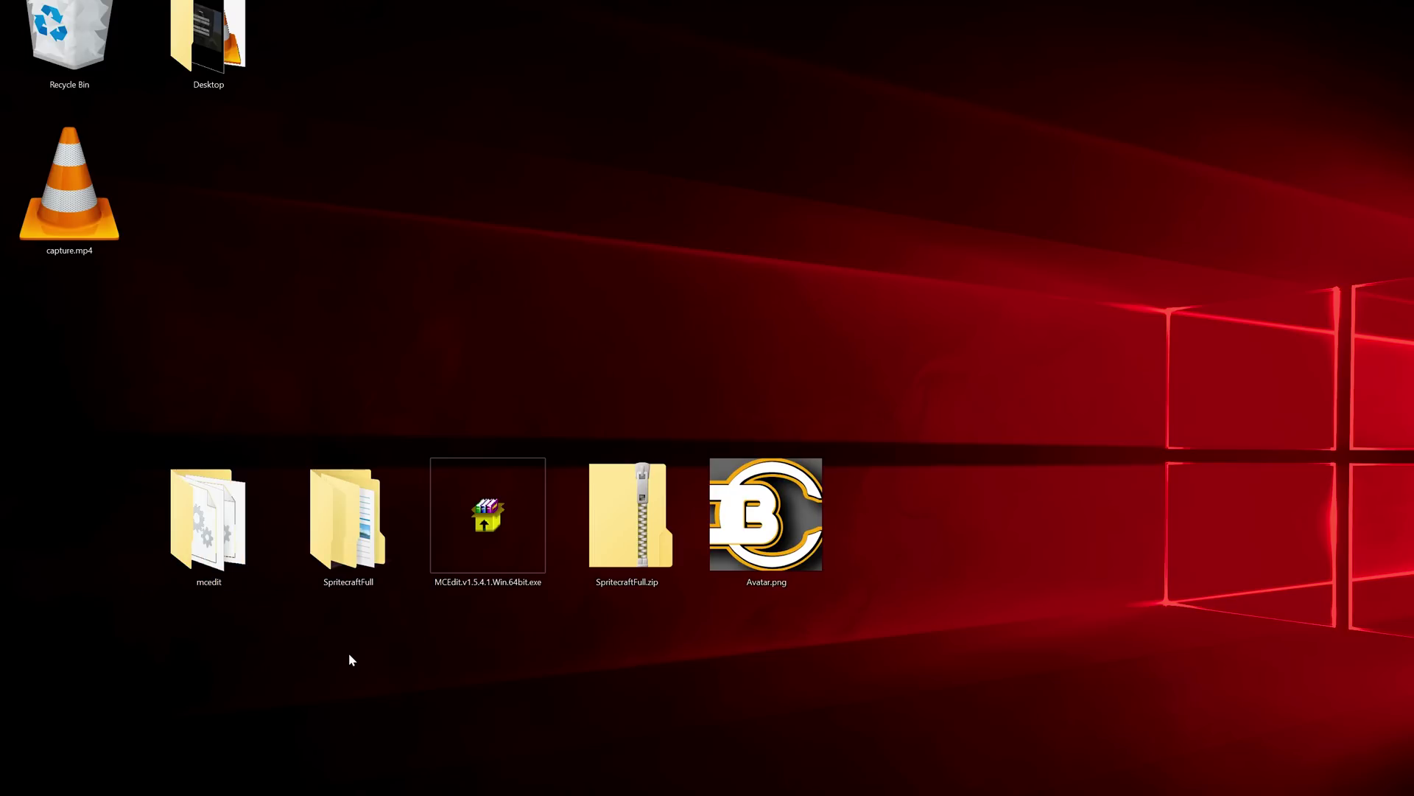
Launch Spritecraft by running RunSpritecraftFull.bat from the extracted SpritecraftFull folder
double_click(348, 516)
double_click(156, 285)
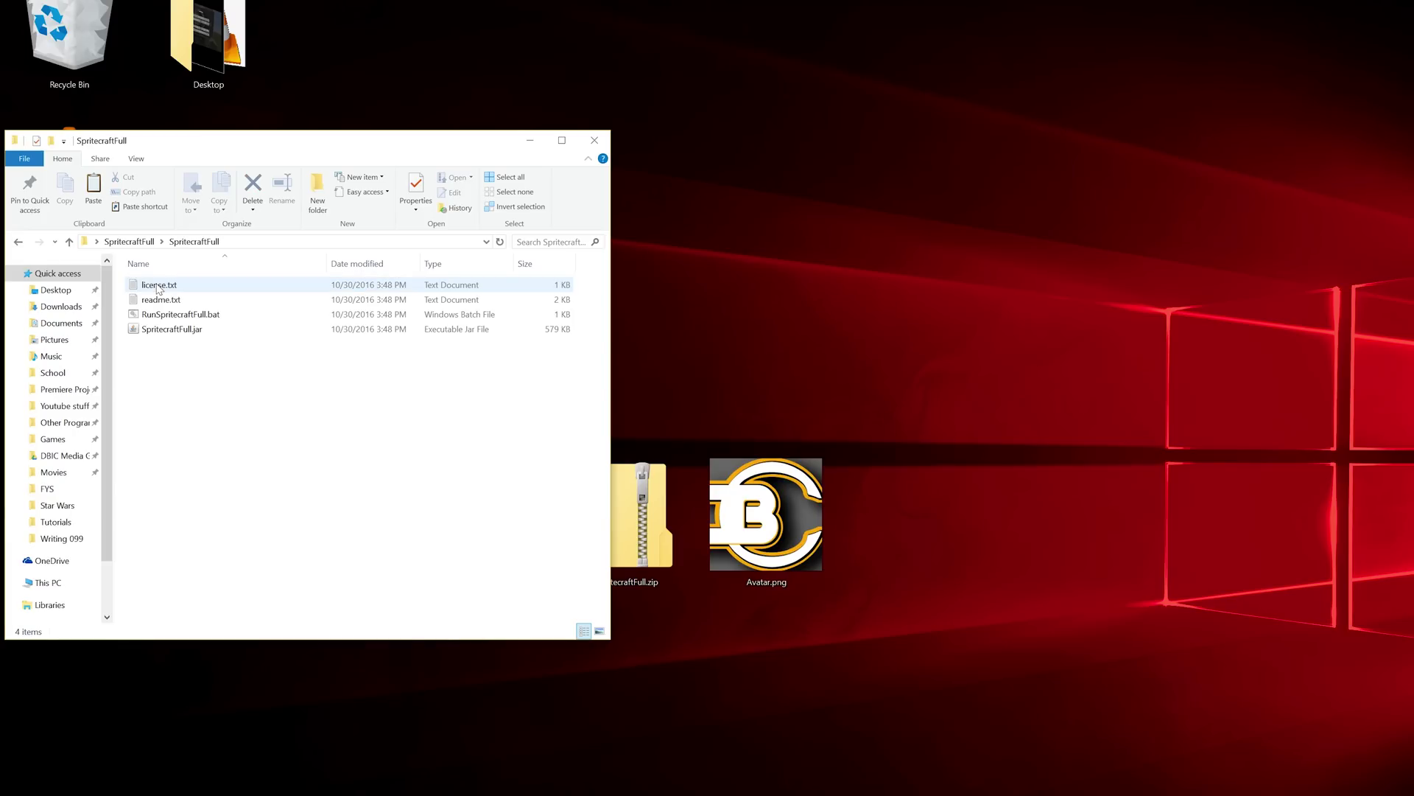
left_click(177, 330)
double_click(173, 315)
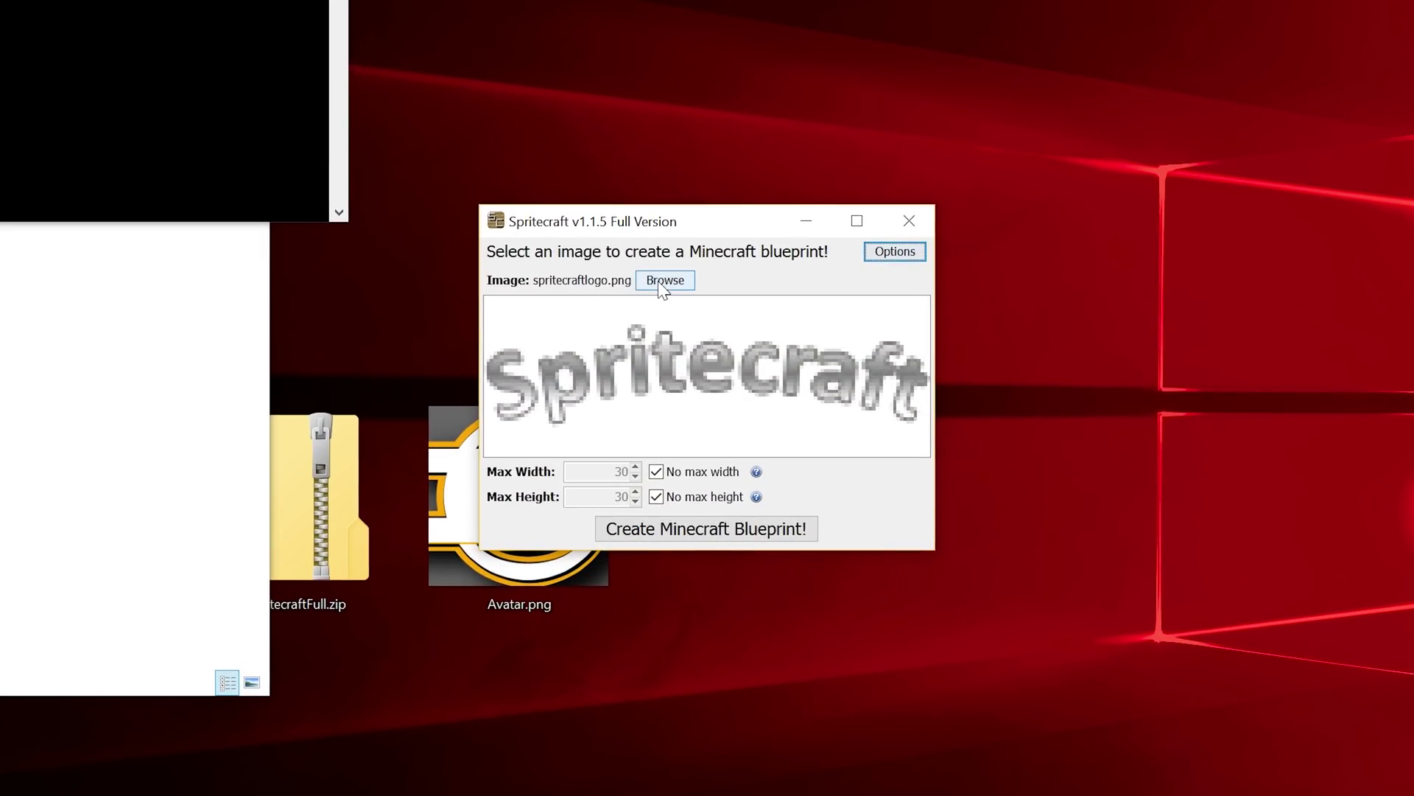
Load Avatar.png from the desktop as the source image and limit its maximum width to 100
left_click(663, 282)
left_click(515, 346)
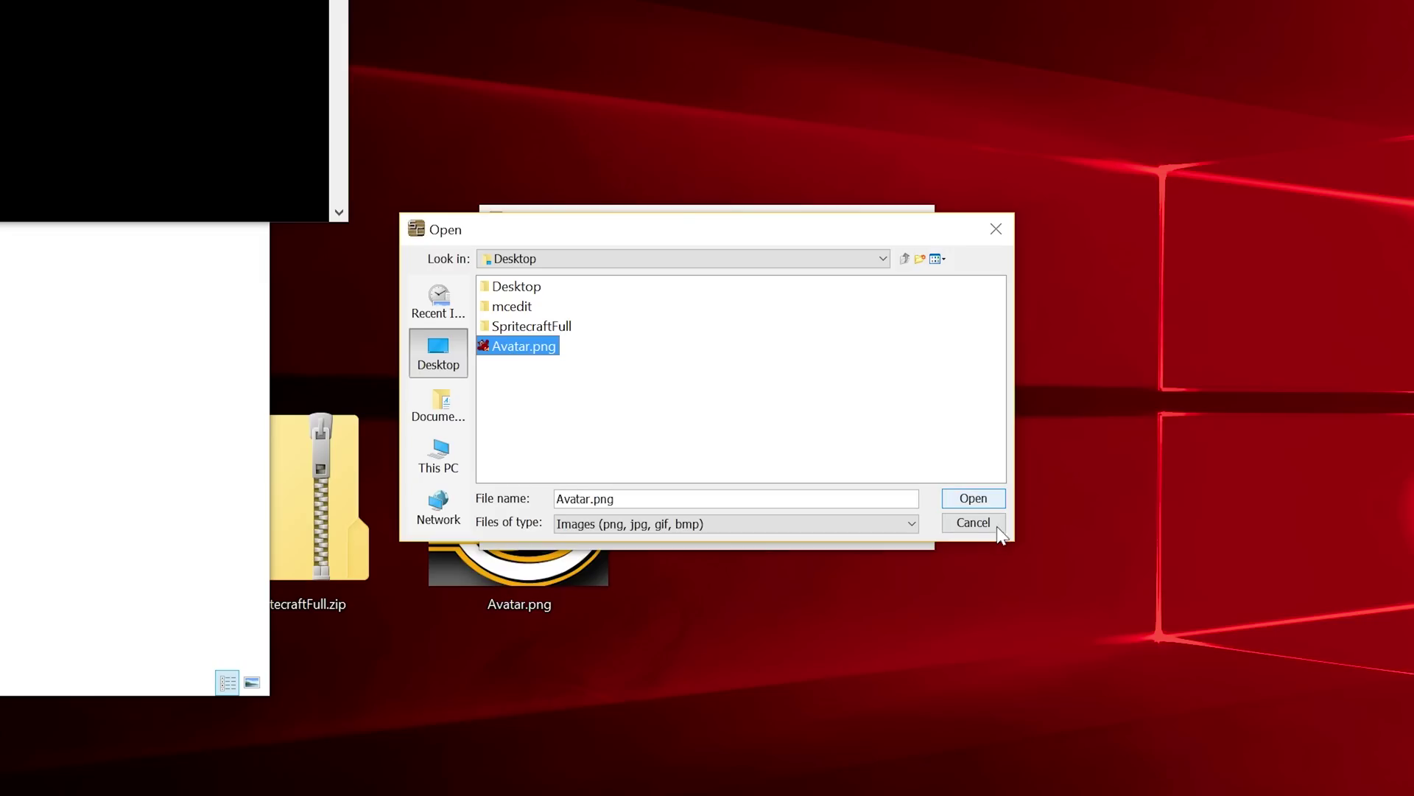
left_click(980, 498)
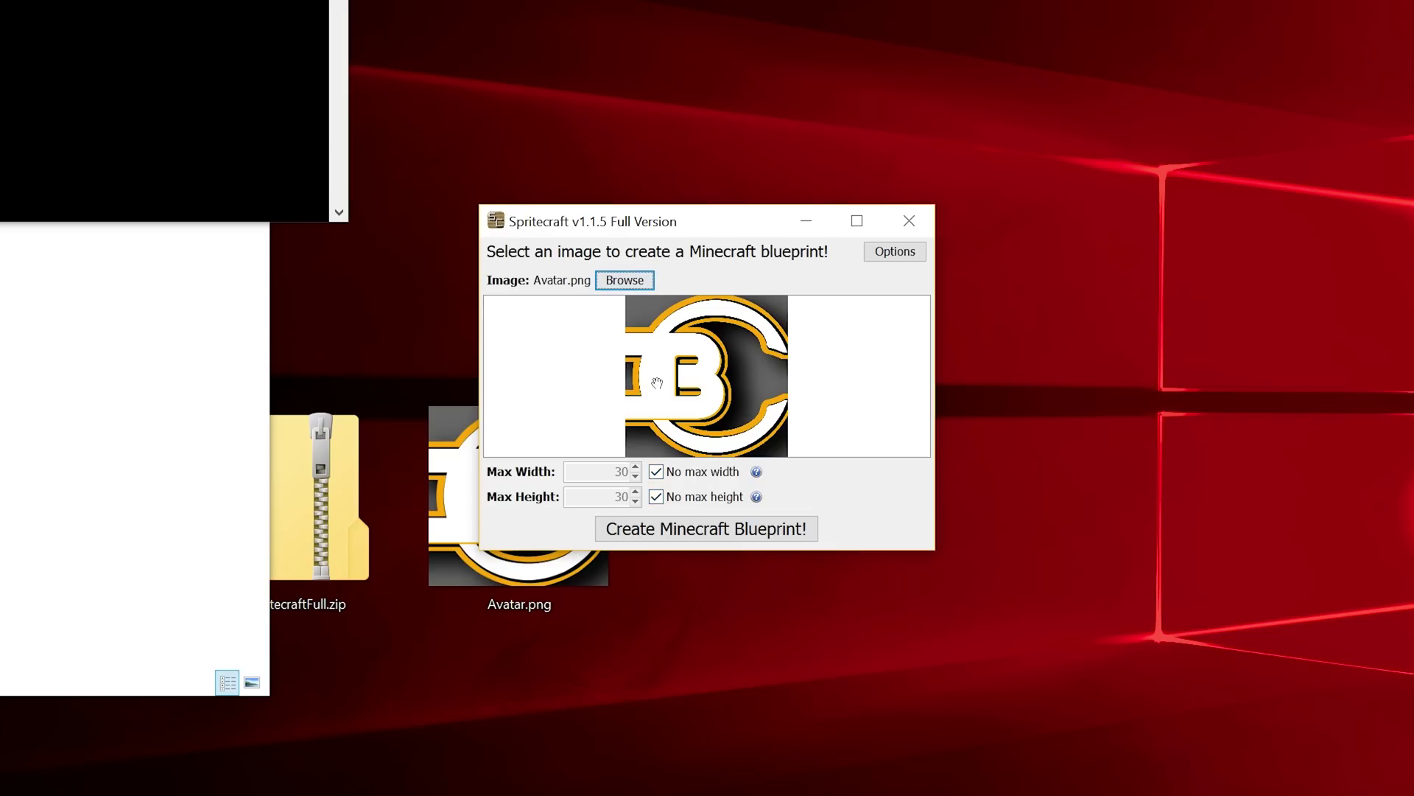
left_click(655, 472)
left_click(614, 471)
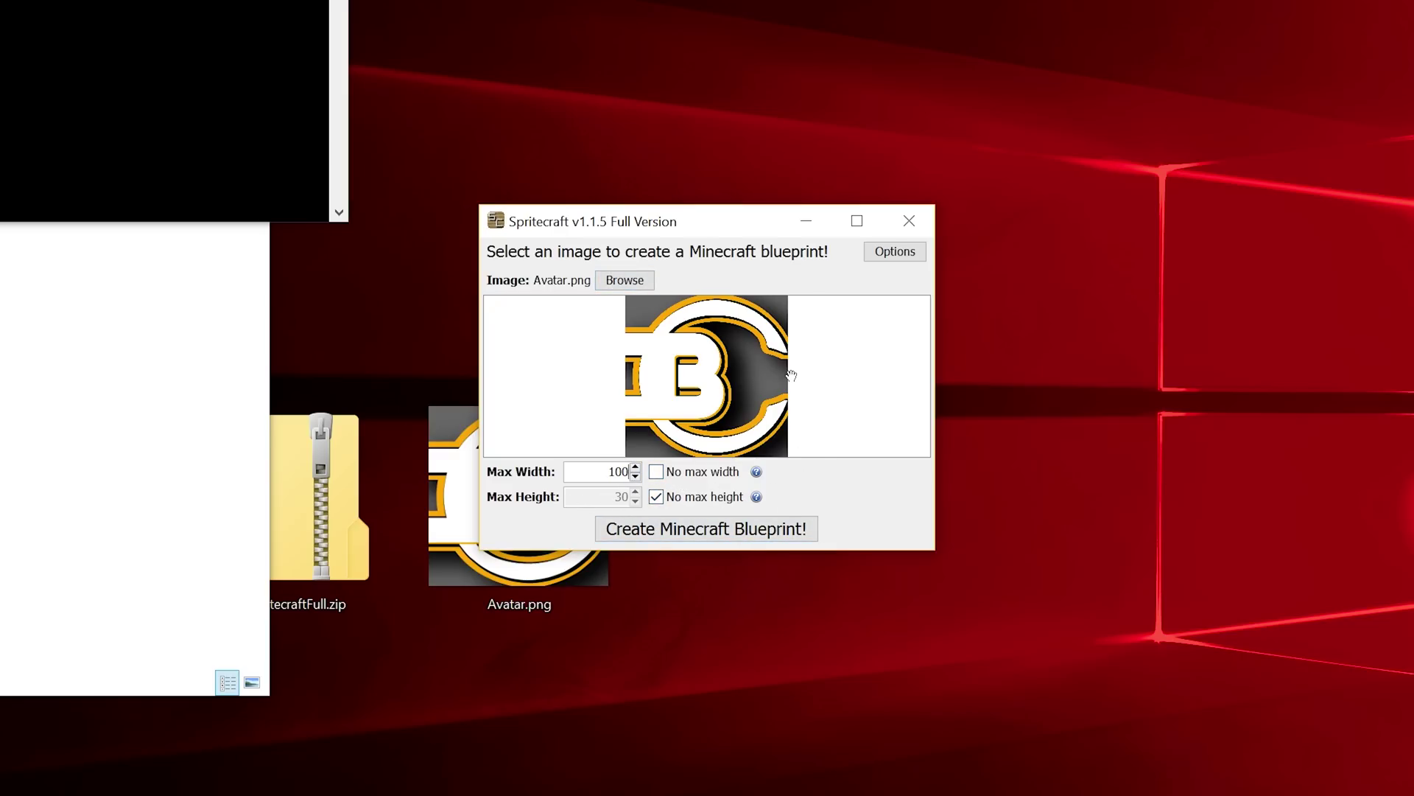
Review the Common, Rare and Wool blocks allowed for the conversion in the Spritecraft options
left_click(896, 254)
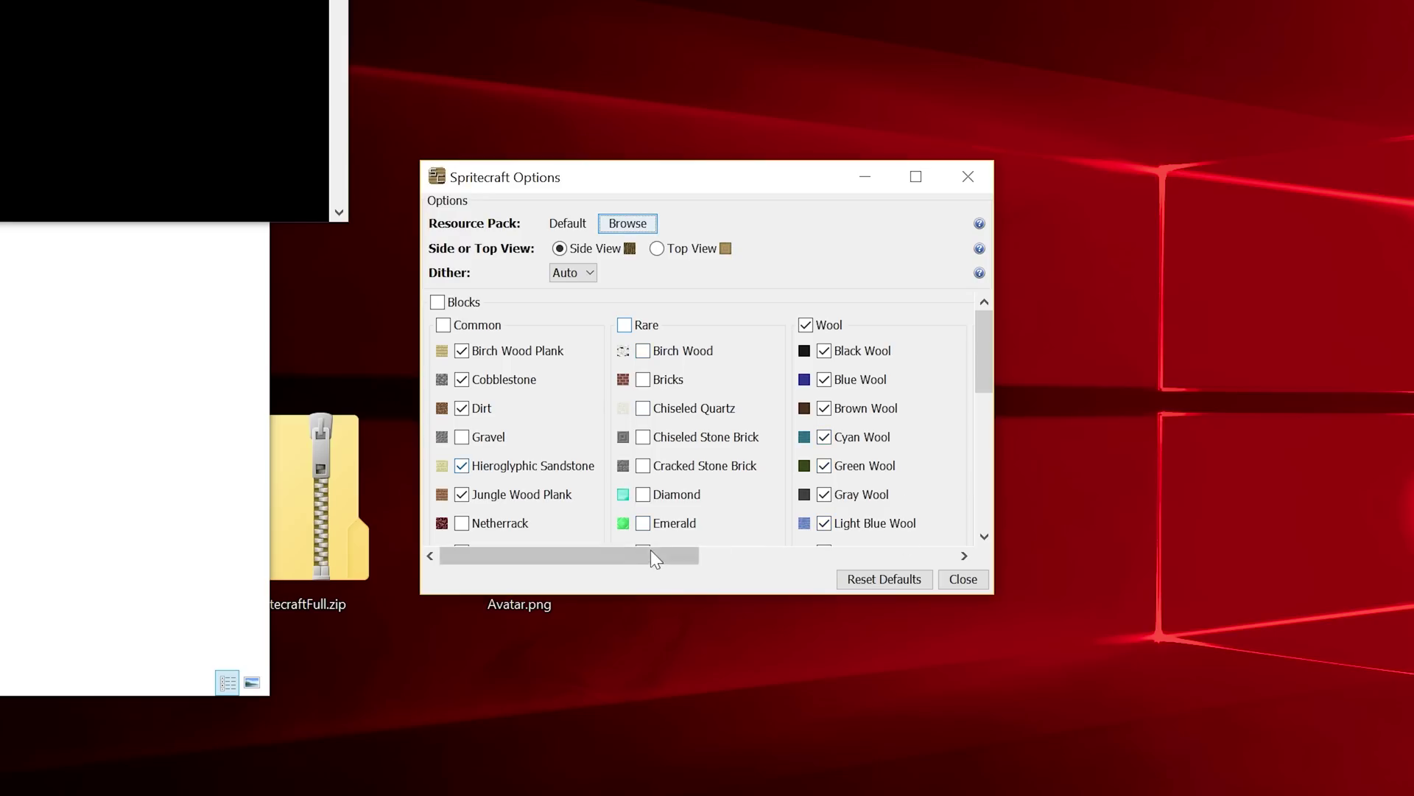
scroll(471, 435, "down", 1)
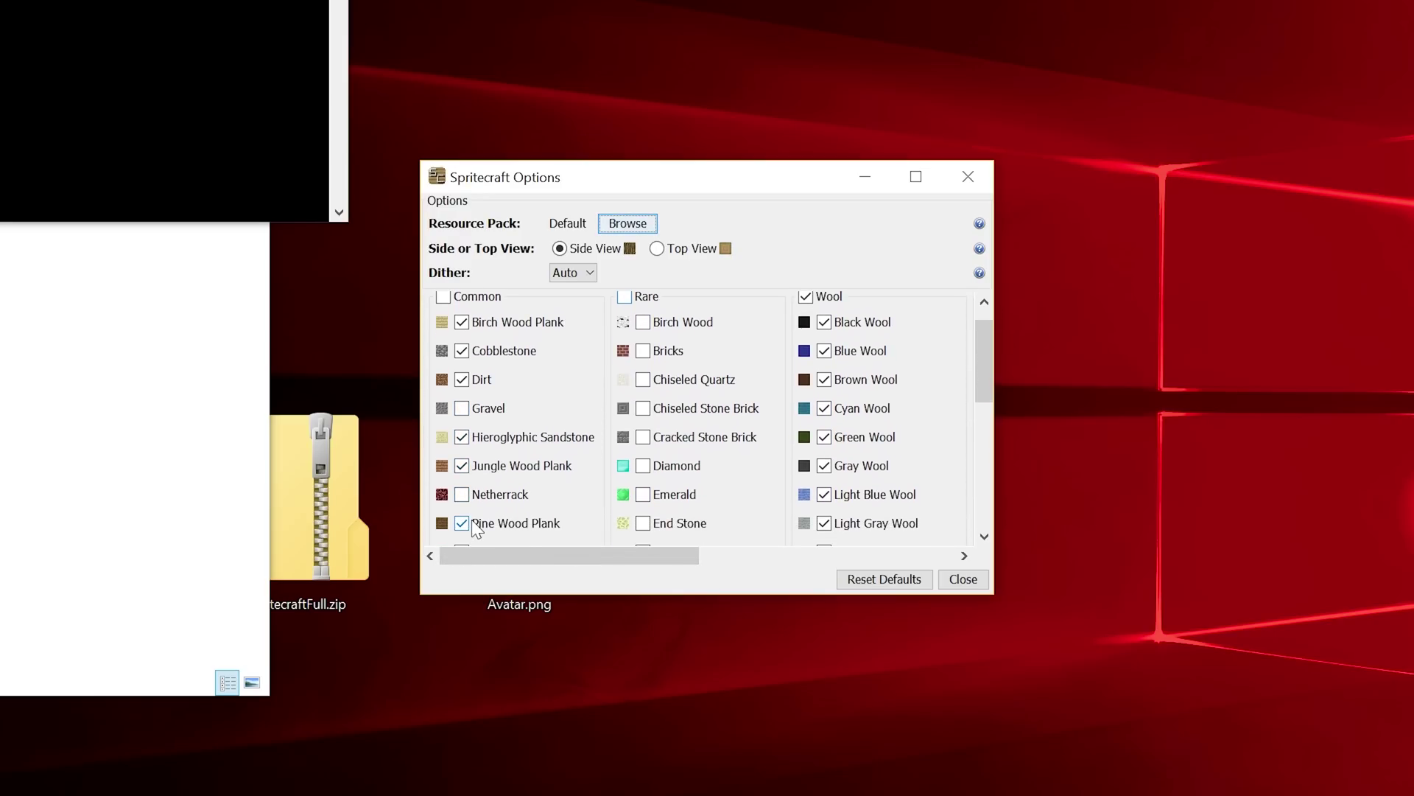
scroll(516, 501, "down", 1)
scroll(531, 495, "down", 1)
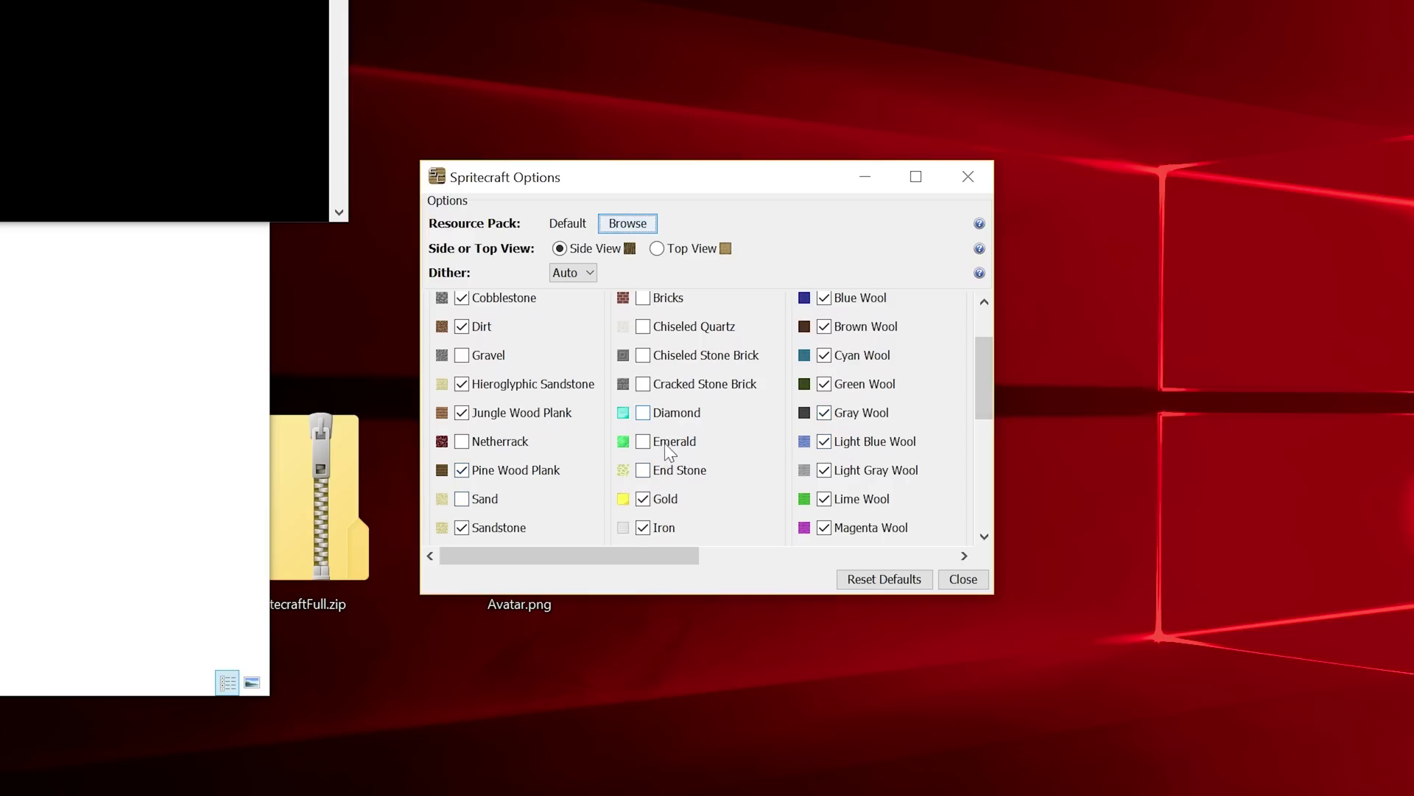
scroll(677, 486, "down", 1)
mouse_move(971, 398)
left_mouse_down()
mouse_move(974, 481)
mouse_move(965, 373)
left_mouse_up()
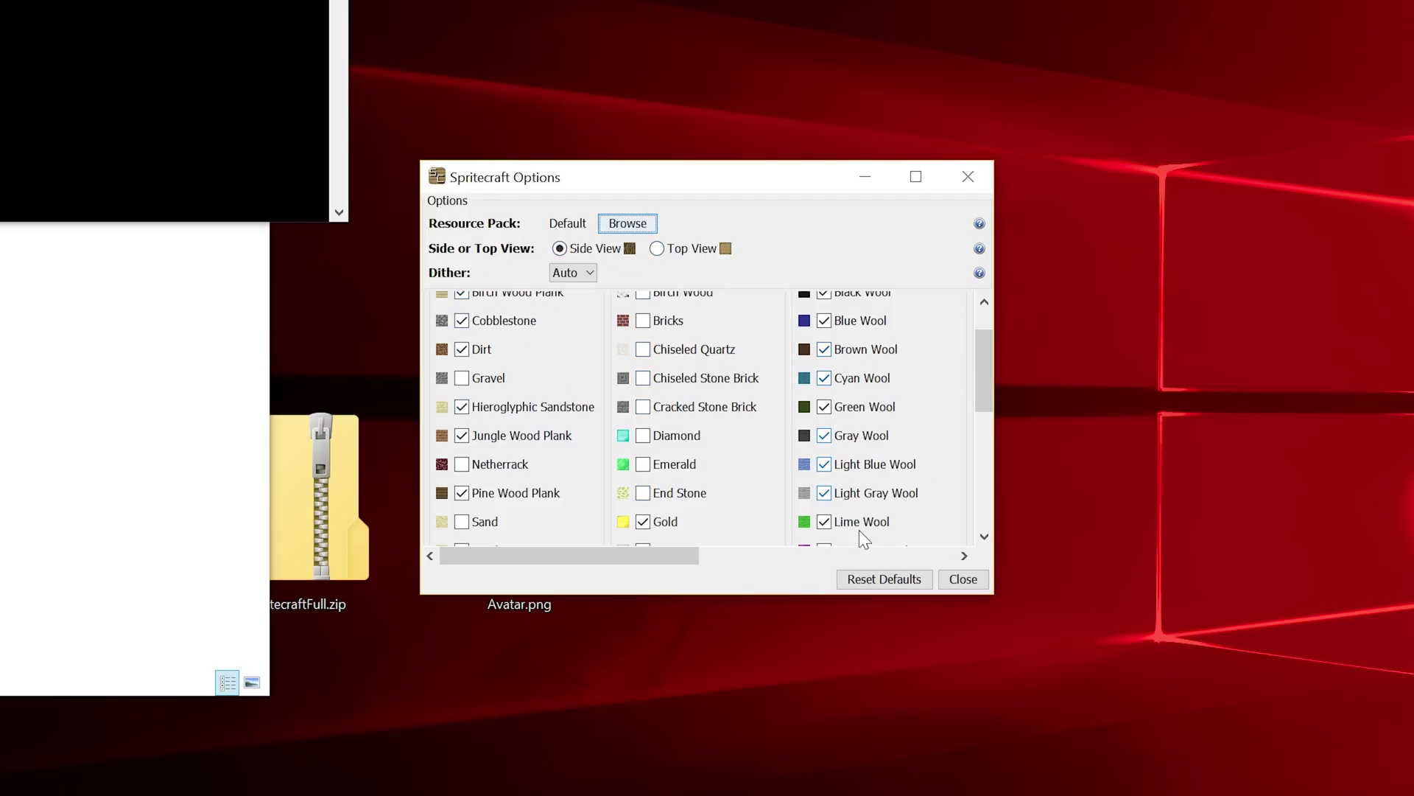
left_click(962, 579)
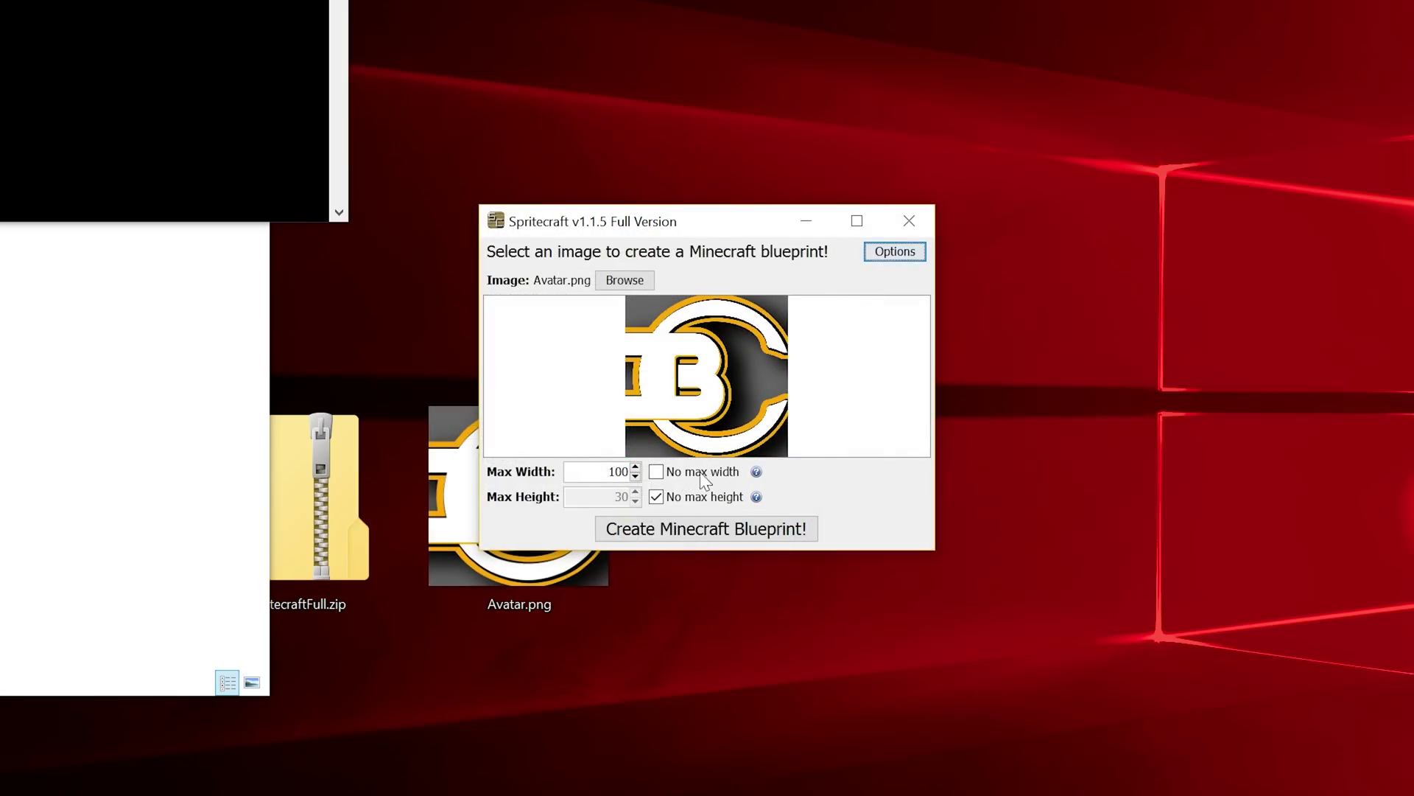
Create the Minecraft blueprint from the image and enlarge its preview window to inspect the individual blocks
left_click(686, 528)
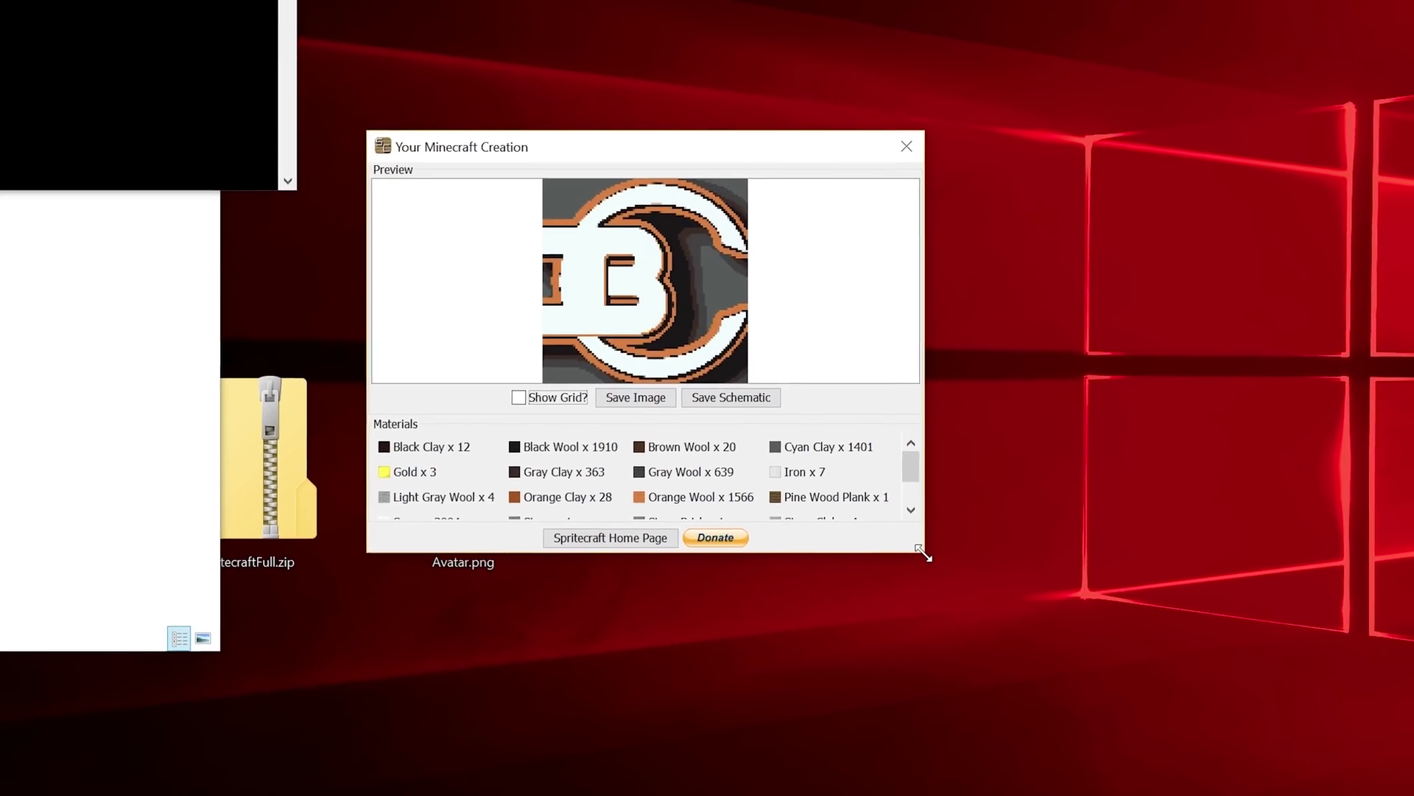
left_click_drag(922, 552, 1212, 792)
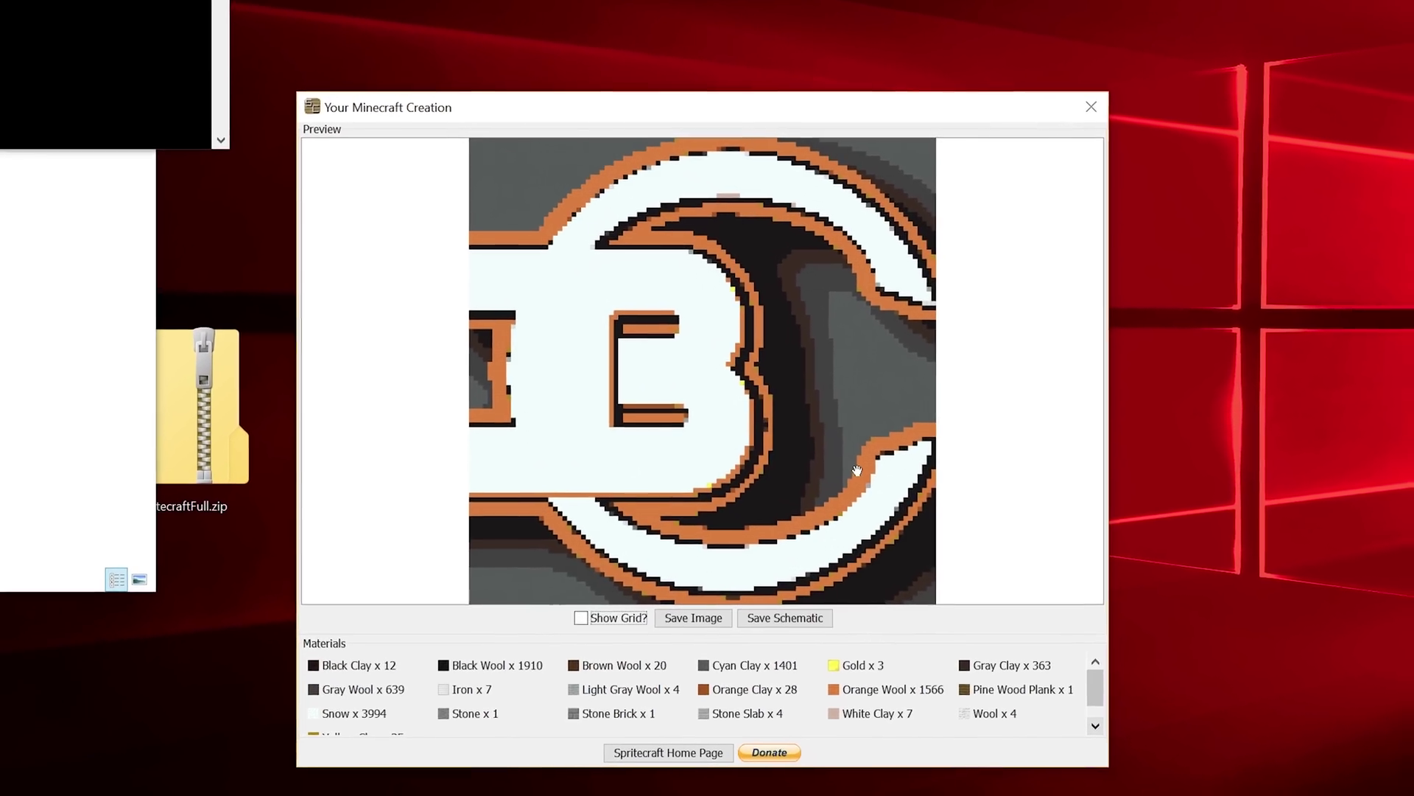
left_click_drag(1108, 766, 1413, 795)
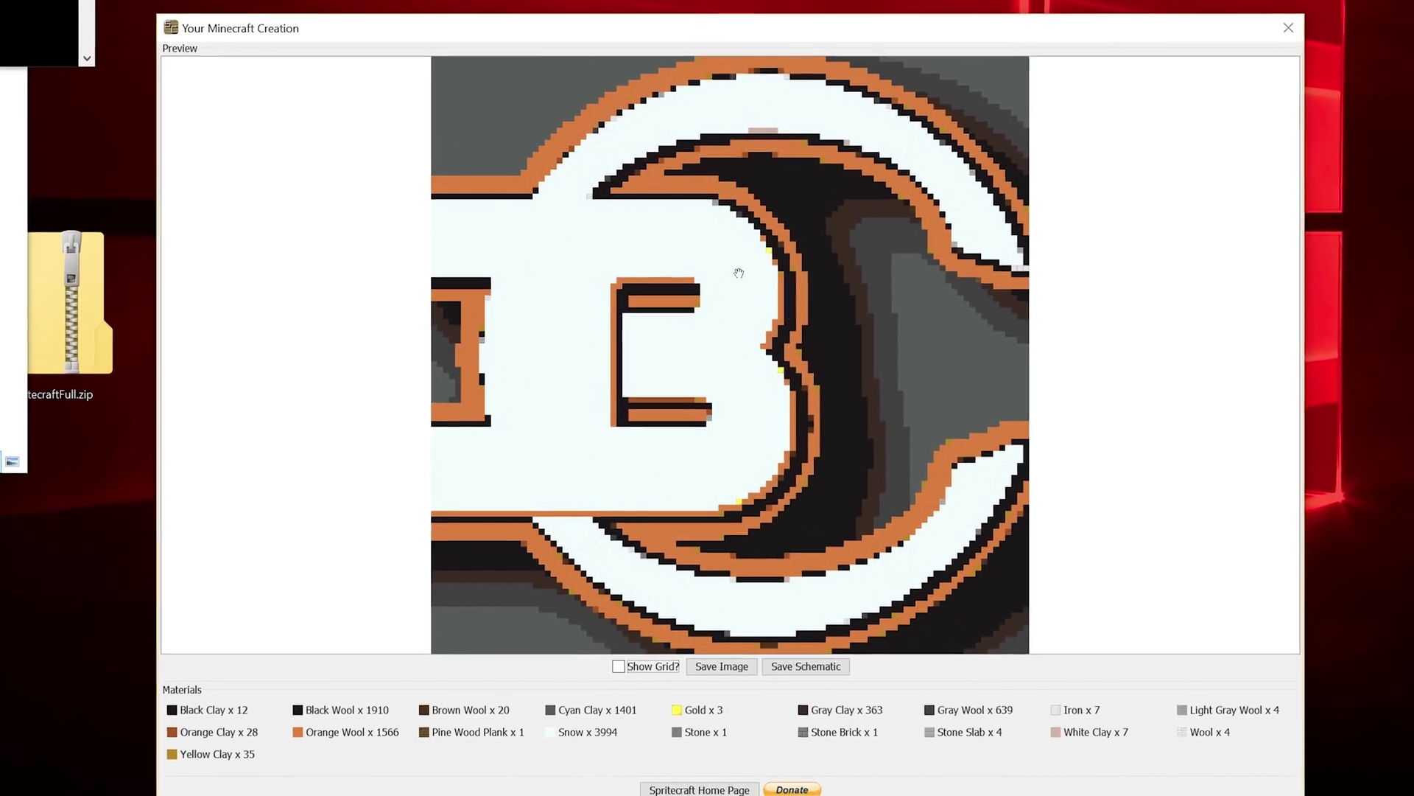
scroll(785, 310, "up", 8)
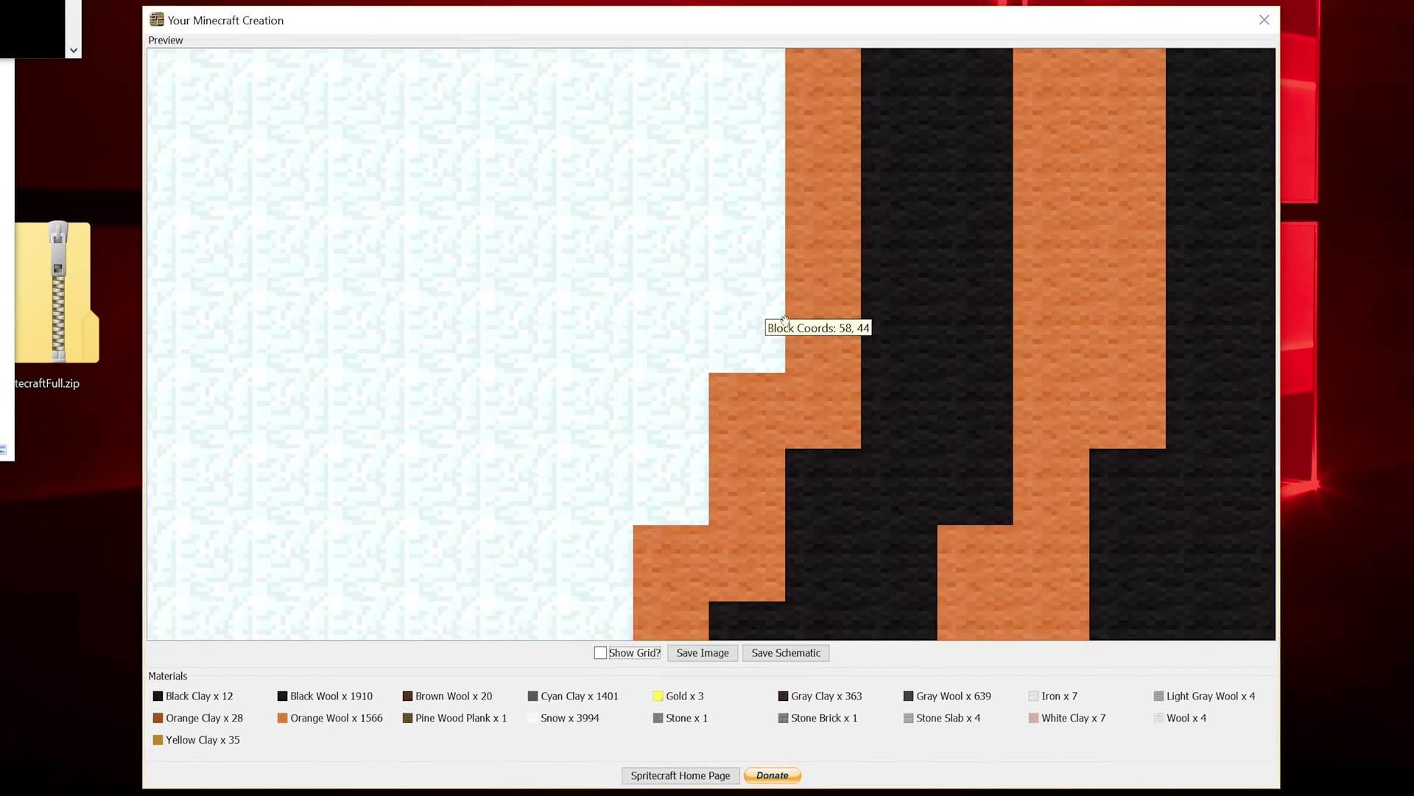
scroll(786, 320, "up", 1)
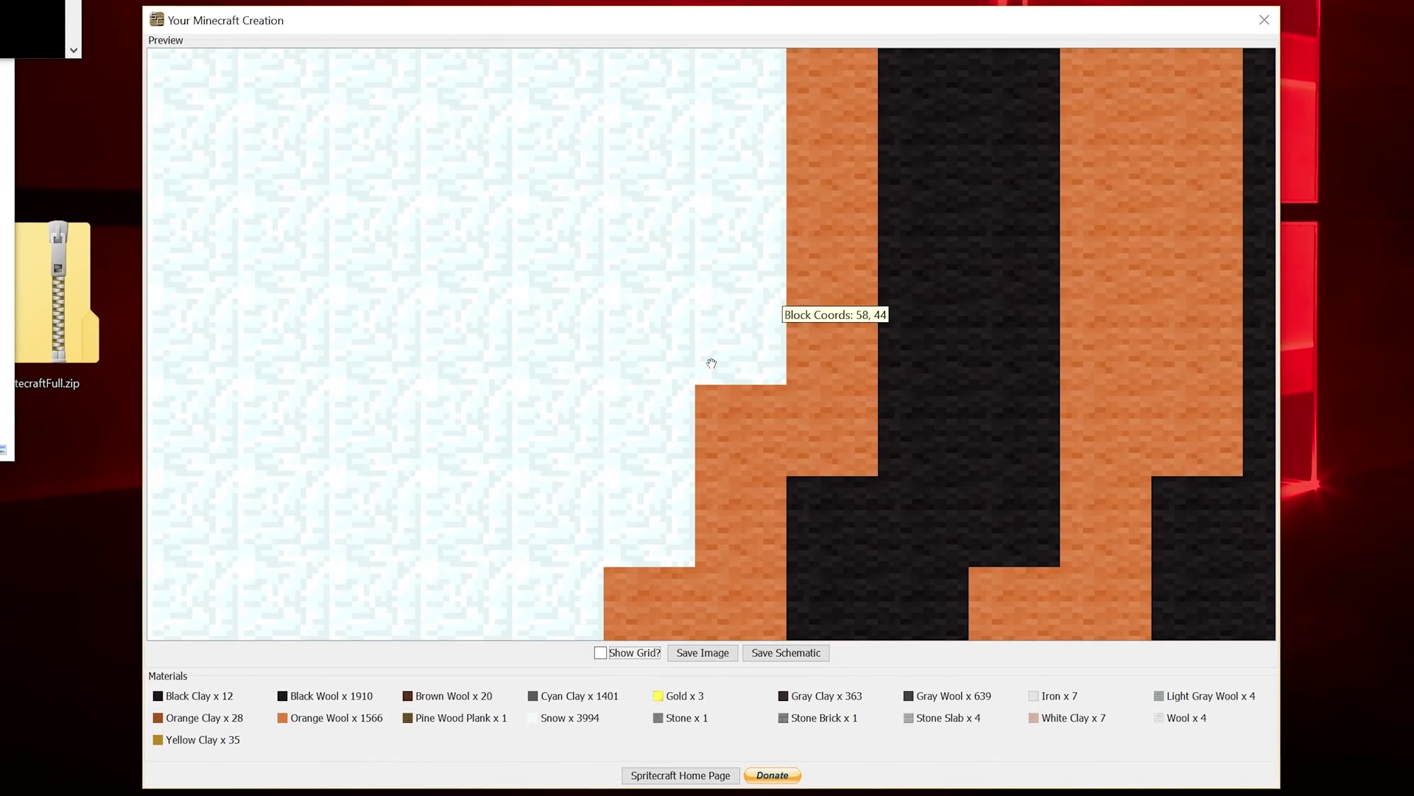
scroll(712, 363, "down", 10)
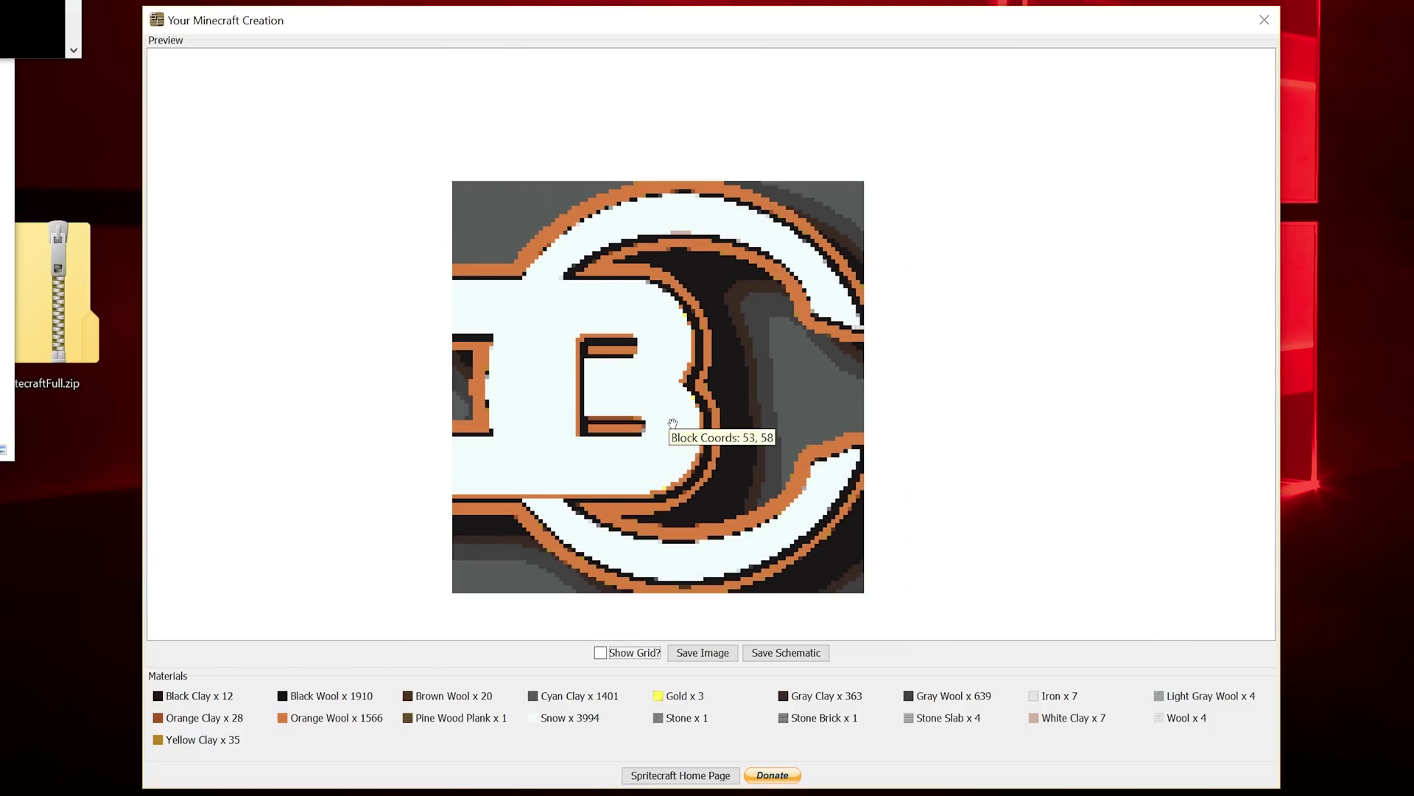
scroll(666, 449, "up", 1)
scroll(654, 479, "up", 1)
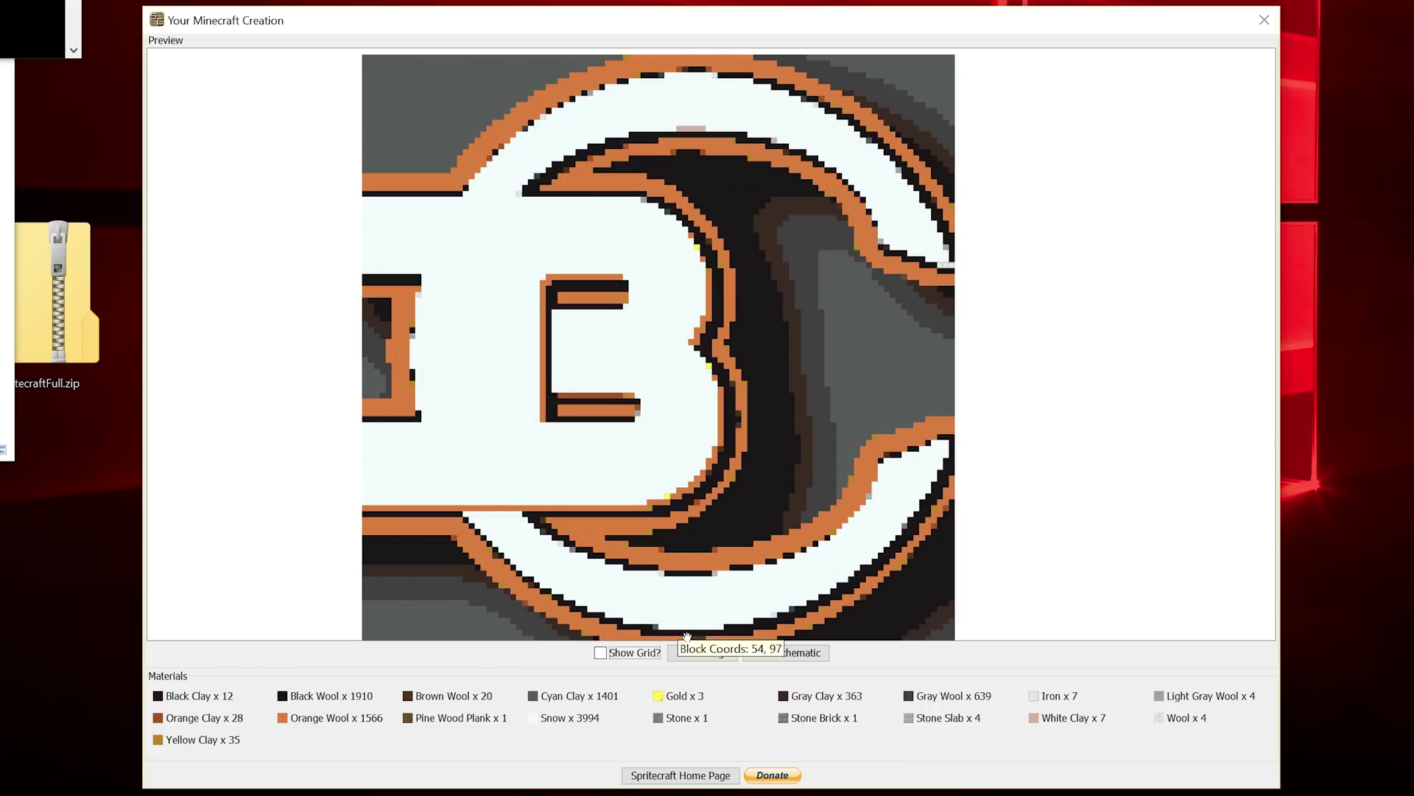
Save the blueprint as a schematic named logo on the desktop and place the file above SpritecraftFull.zip
left_click(792, 653)
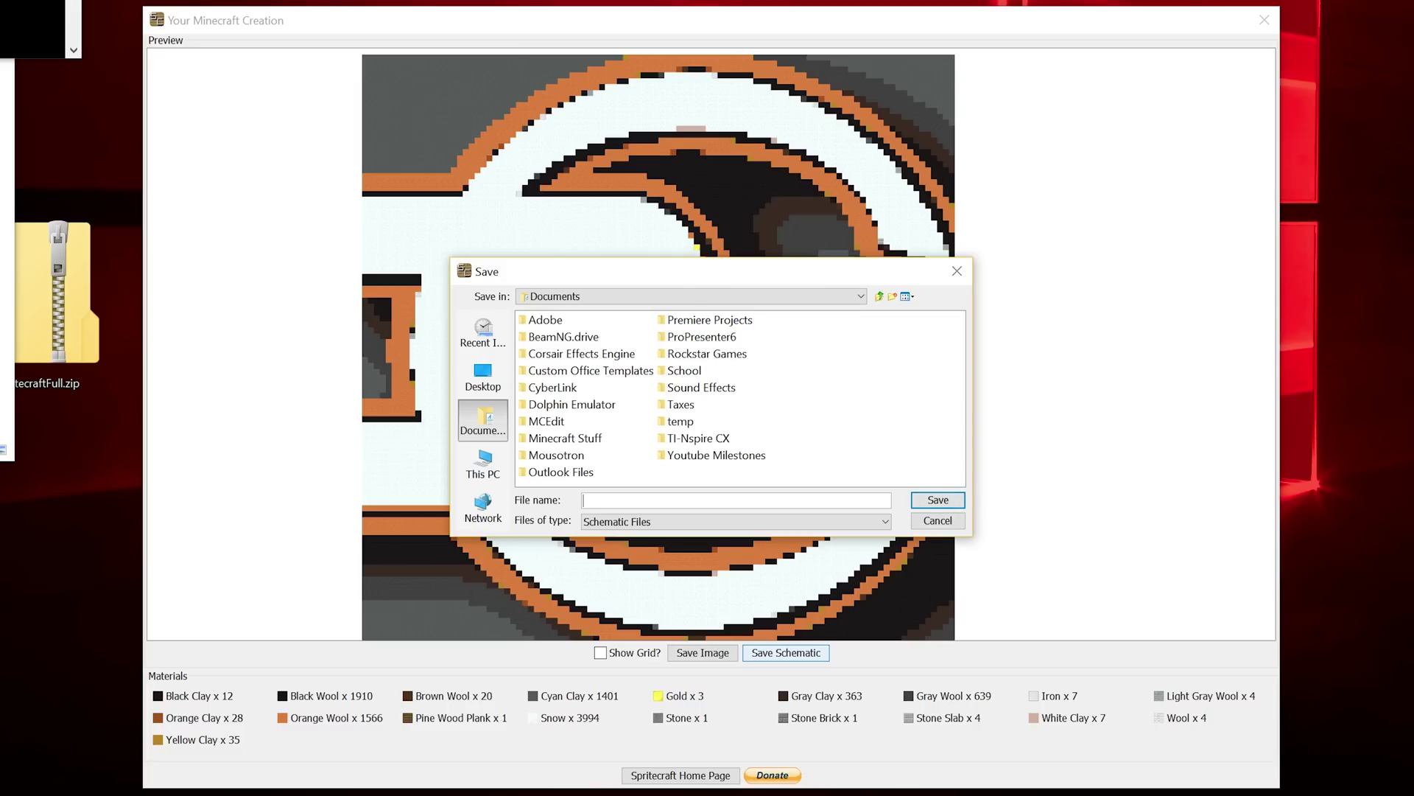
left_click(483, 376)
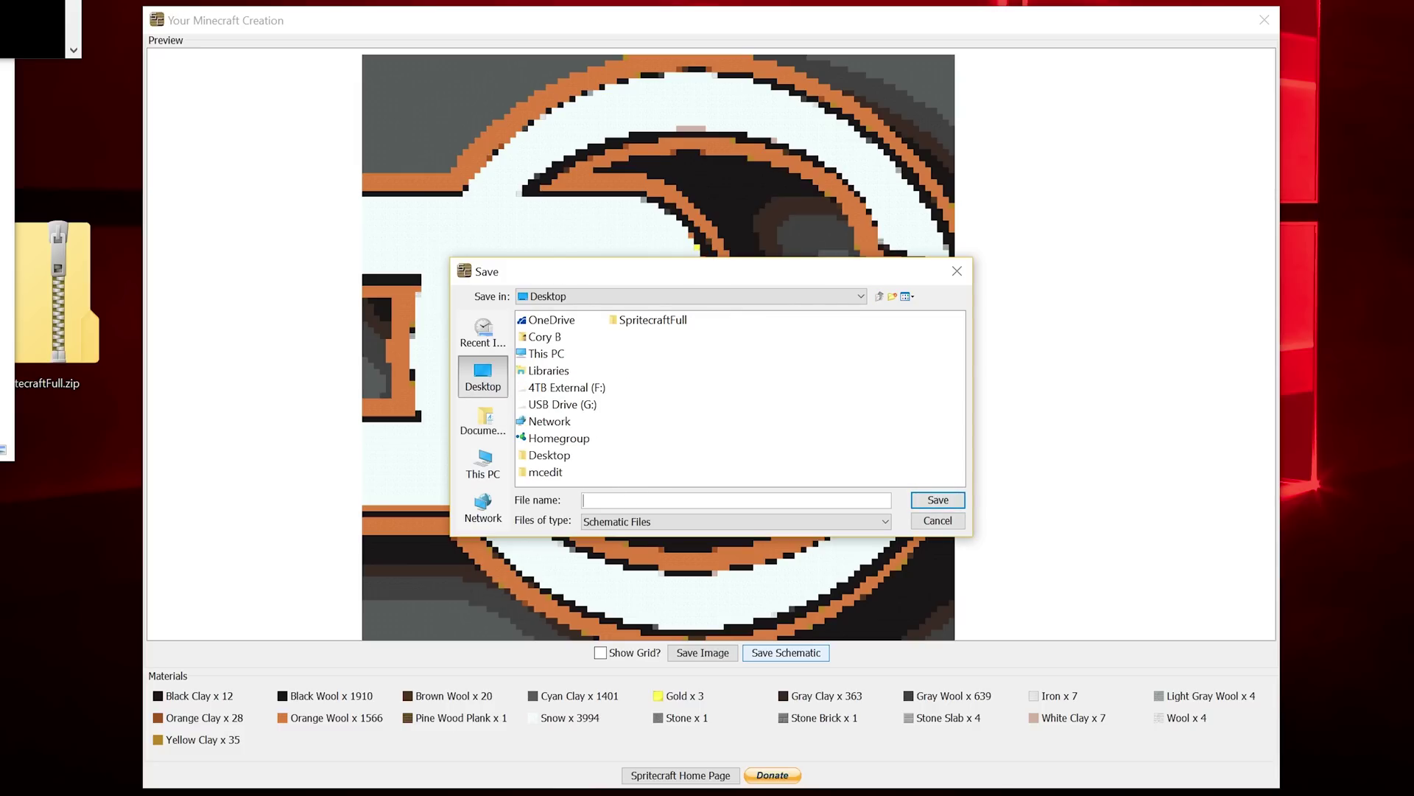
type("logo")
left_click(938, 500)
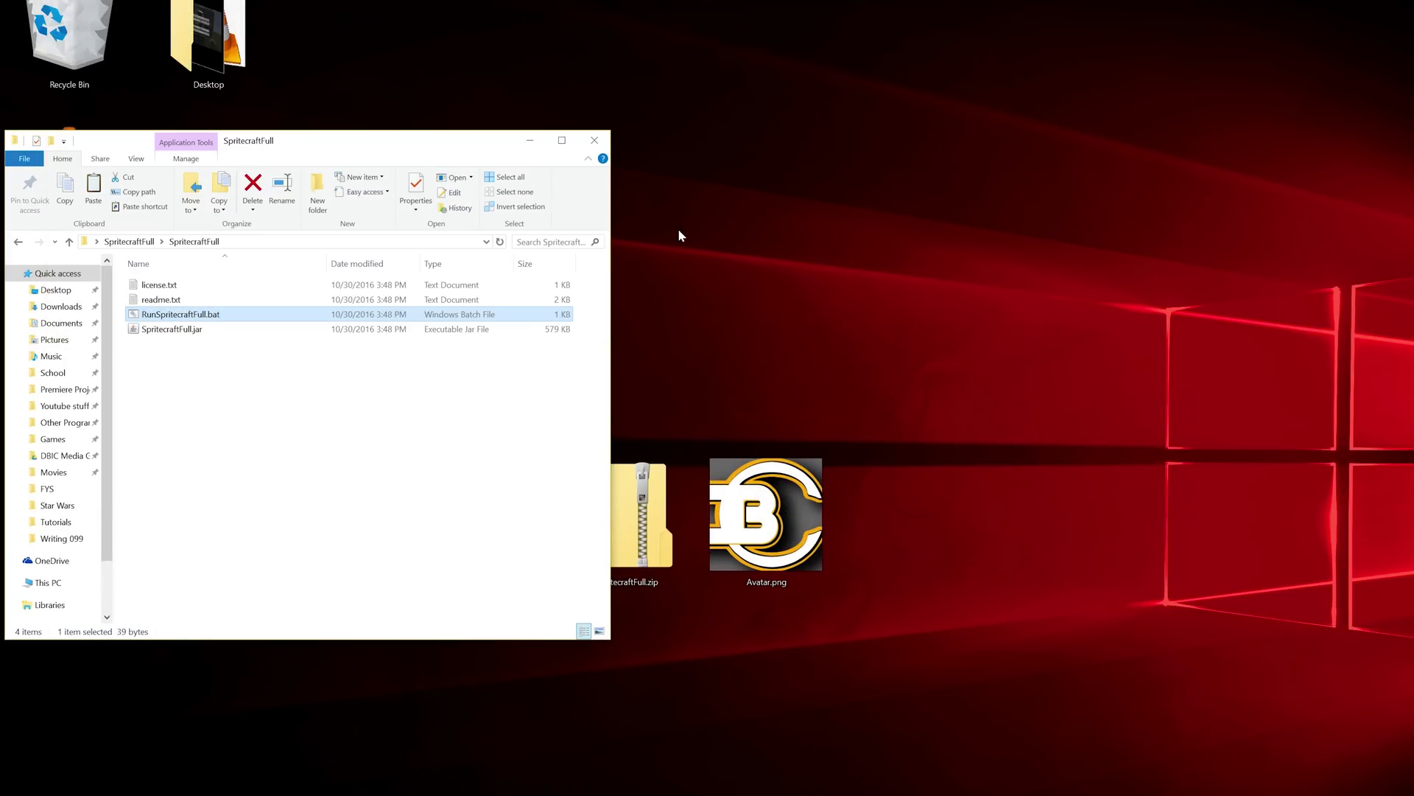
left_click(598, 144)
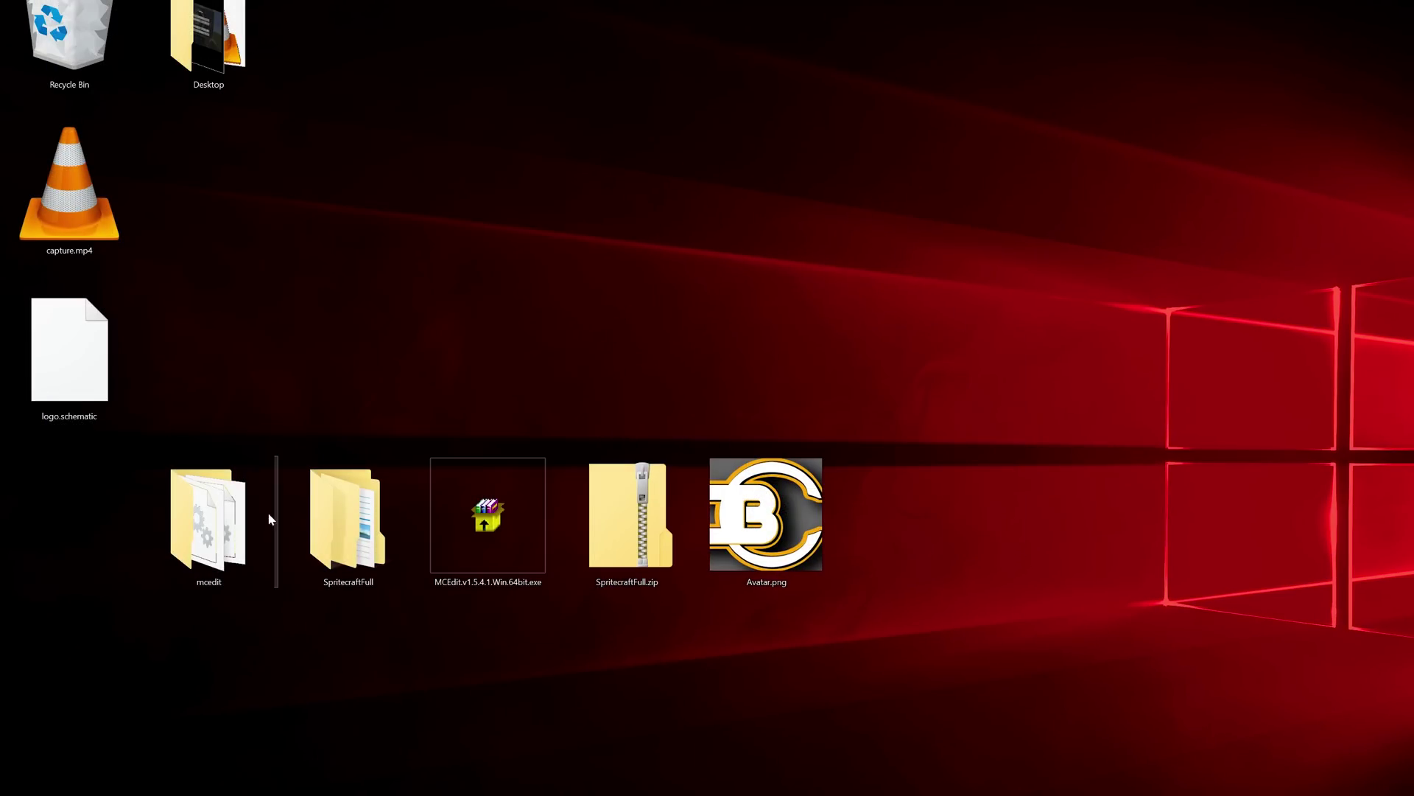
left_click_drag(61, 368, 640, 380)
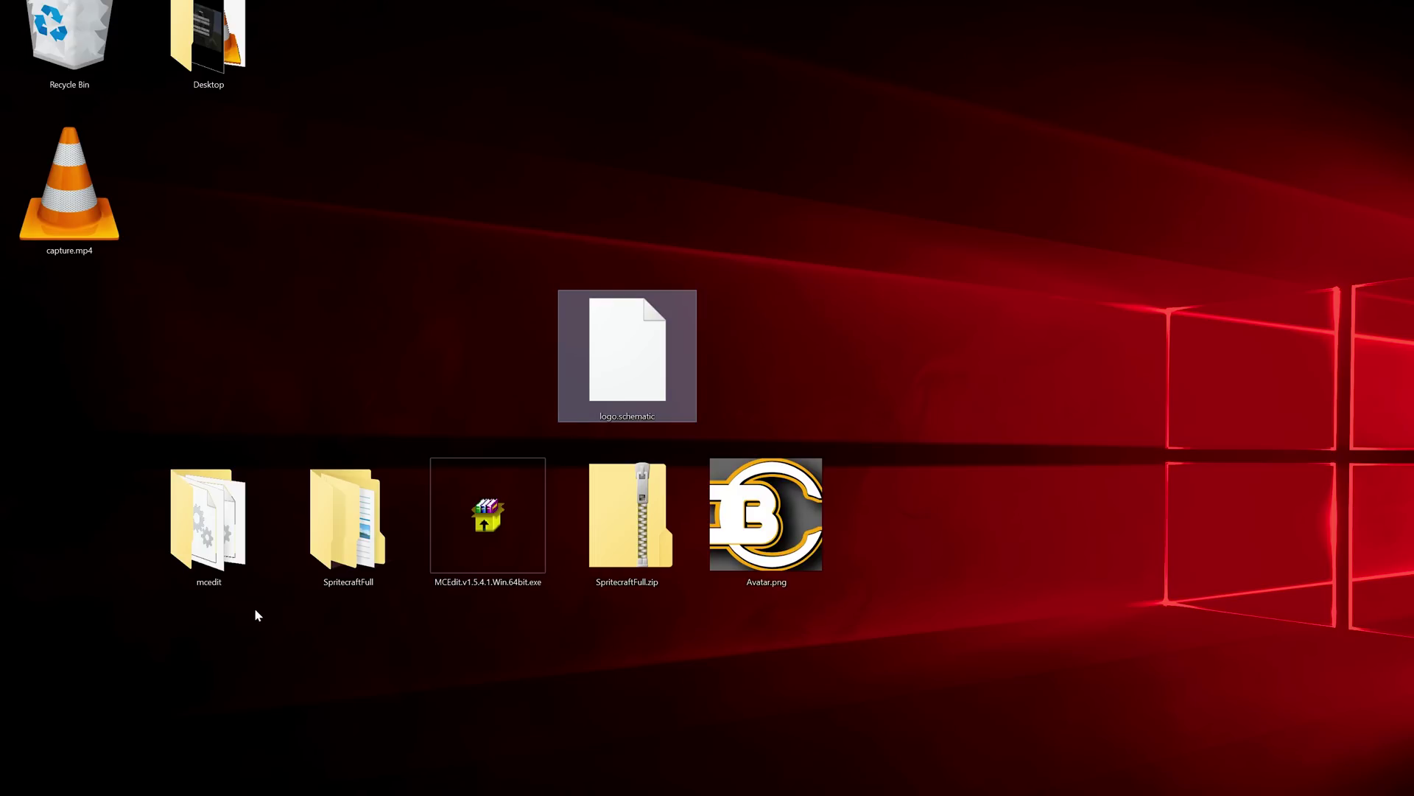
Launch mcedit.exe from the mcedit folder and load the world CBtech's Creative Creations!
double_click(228, 526)
scroll(241, 392, "down", 7)
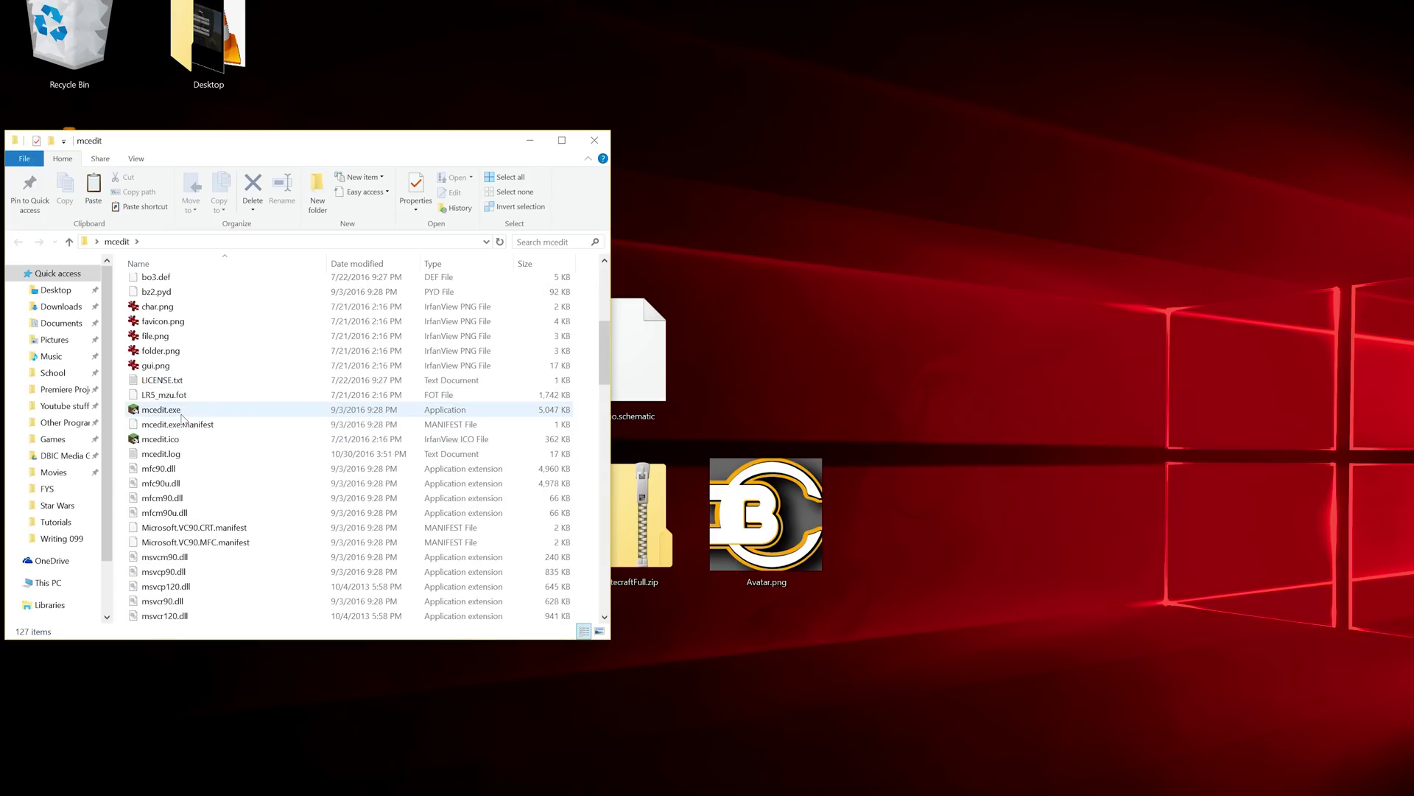
double_click(181, 413)
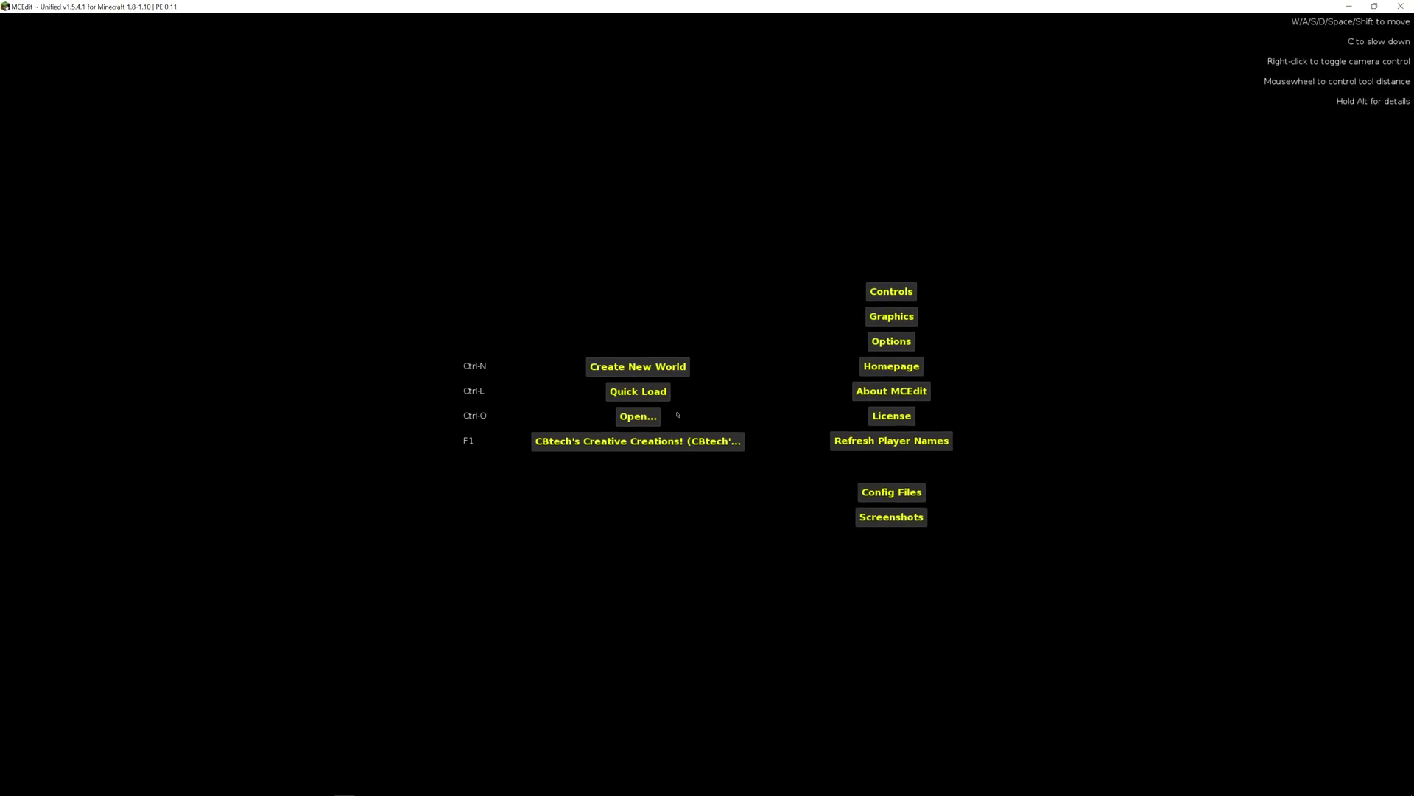
left_click(638, 393)
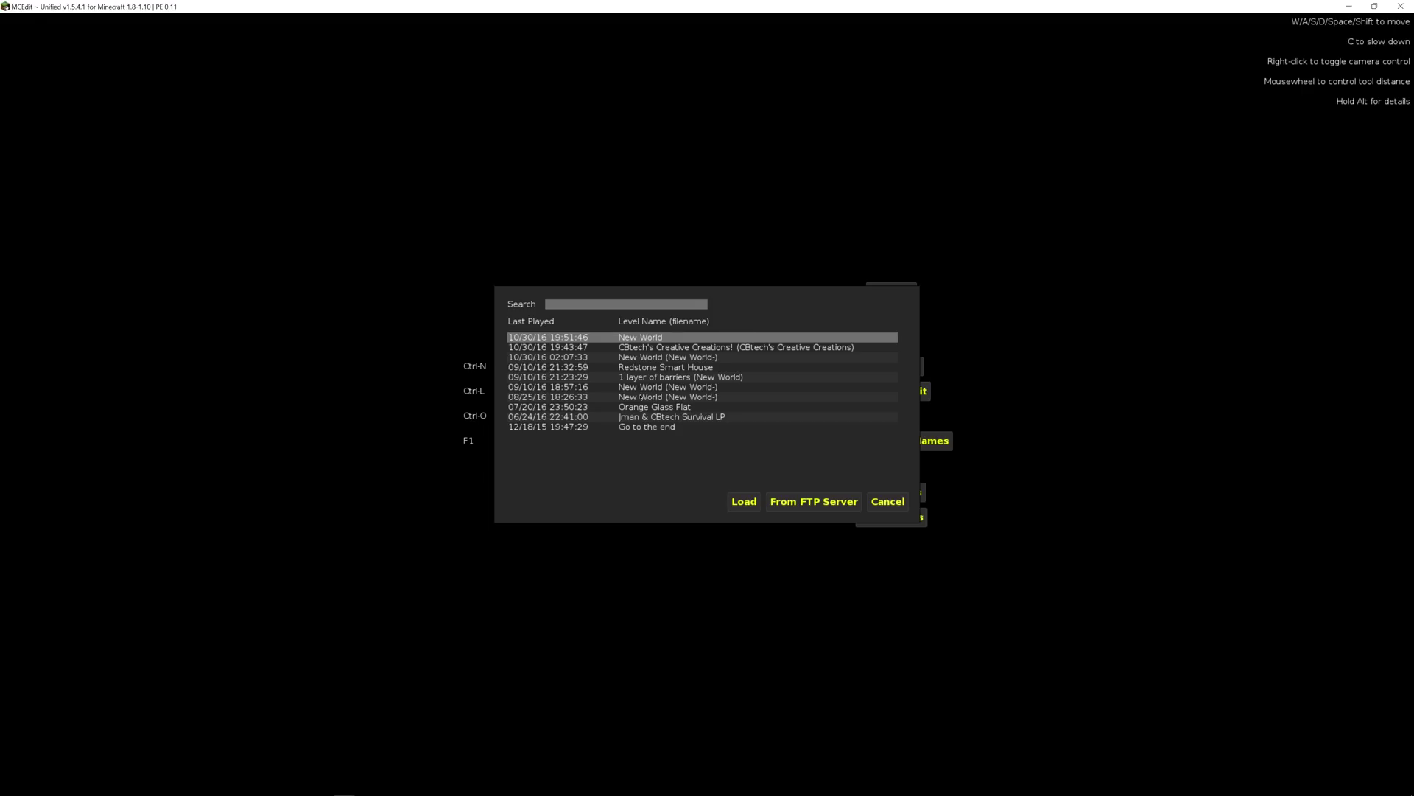
left_click(646, 347)
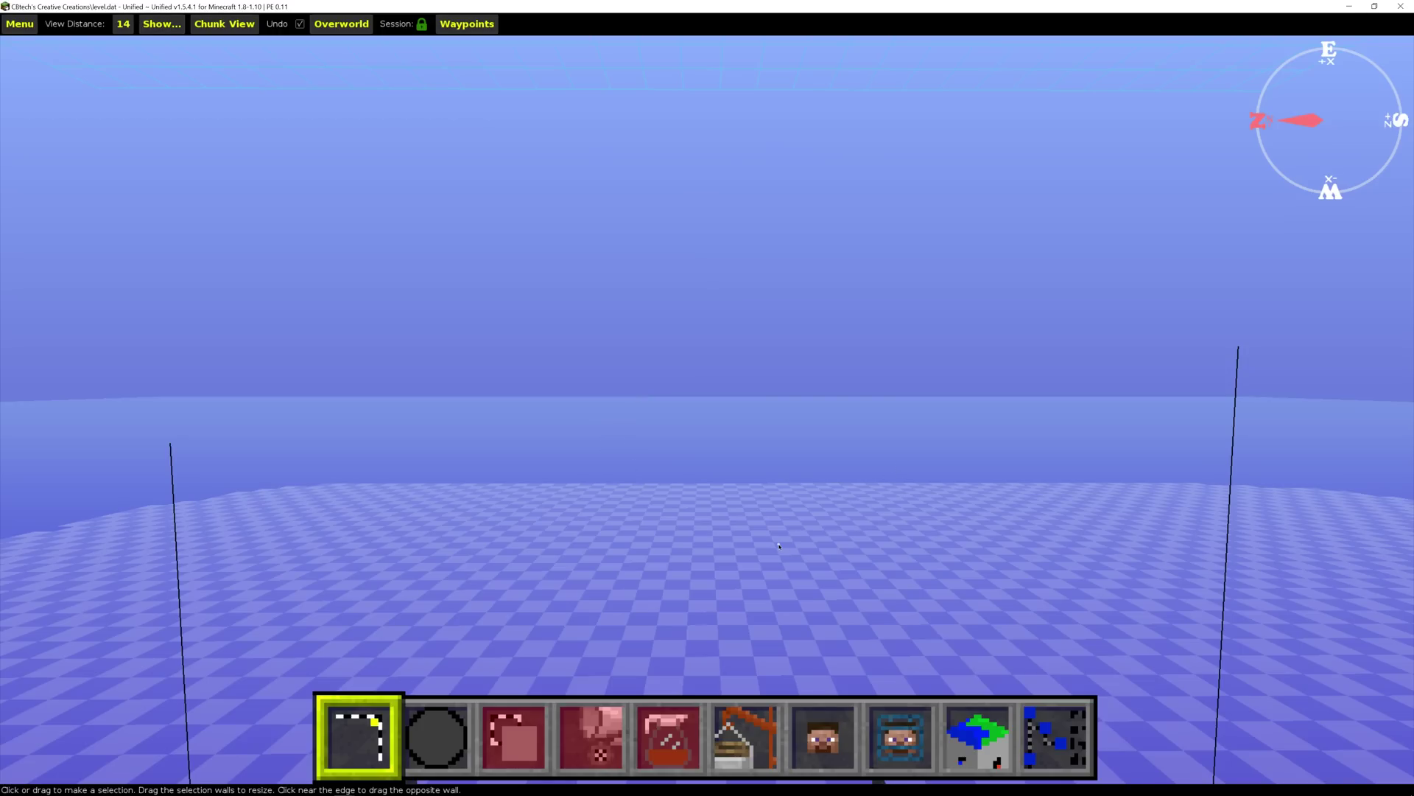
Import the logo schematic from the desktop at the open grass area beyond the glass-floored building
left_click_drag(781, 545, 737, 585)
right_click(737, 585)
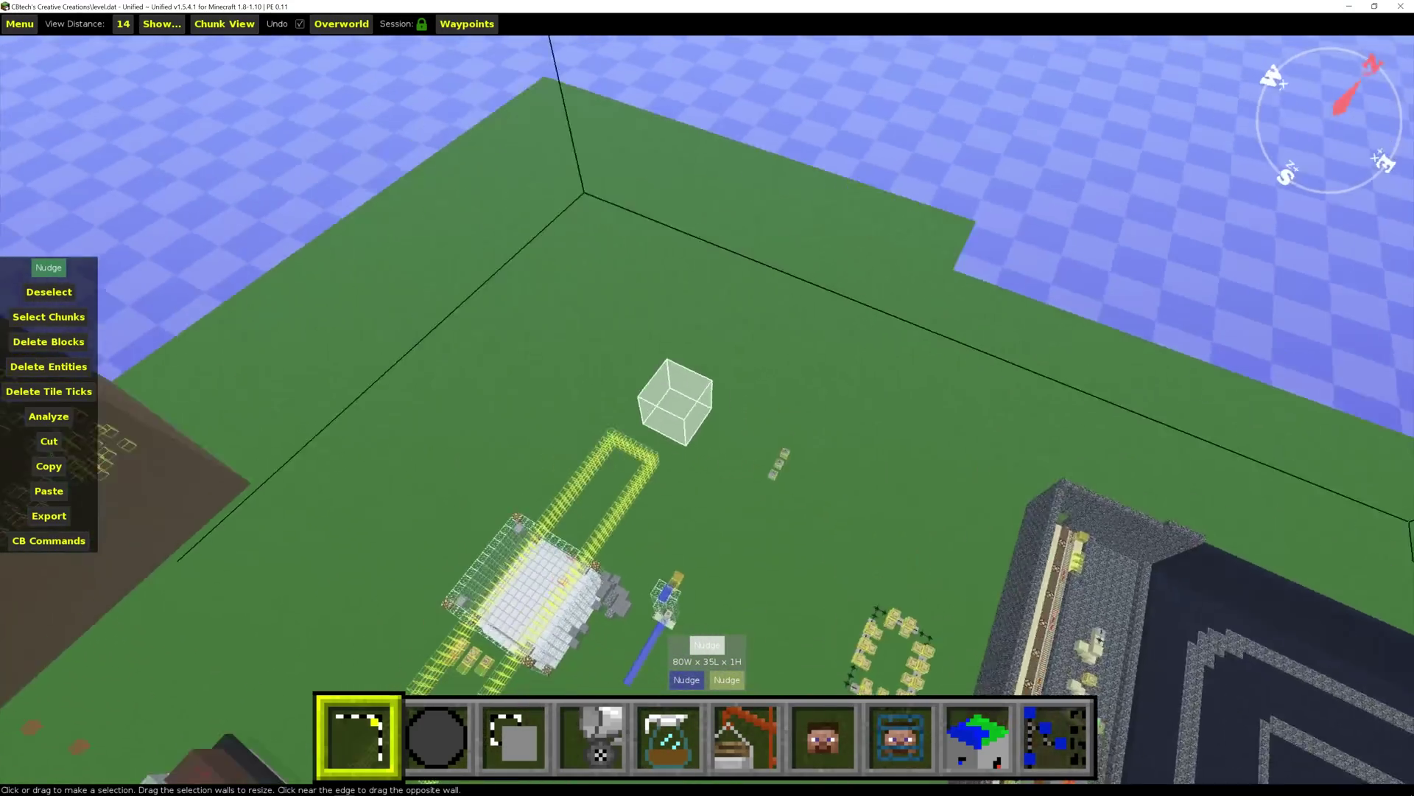
key("w")
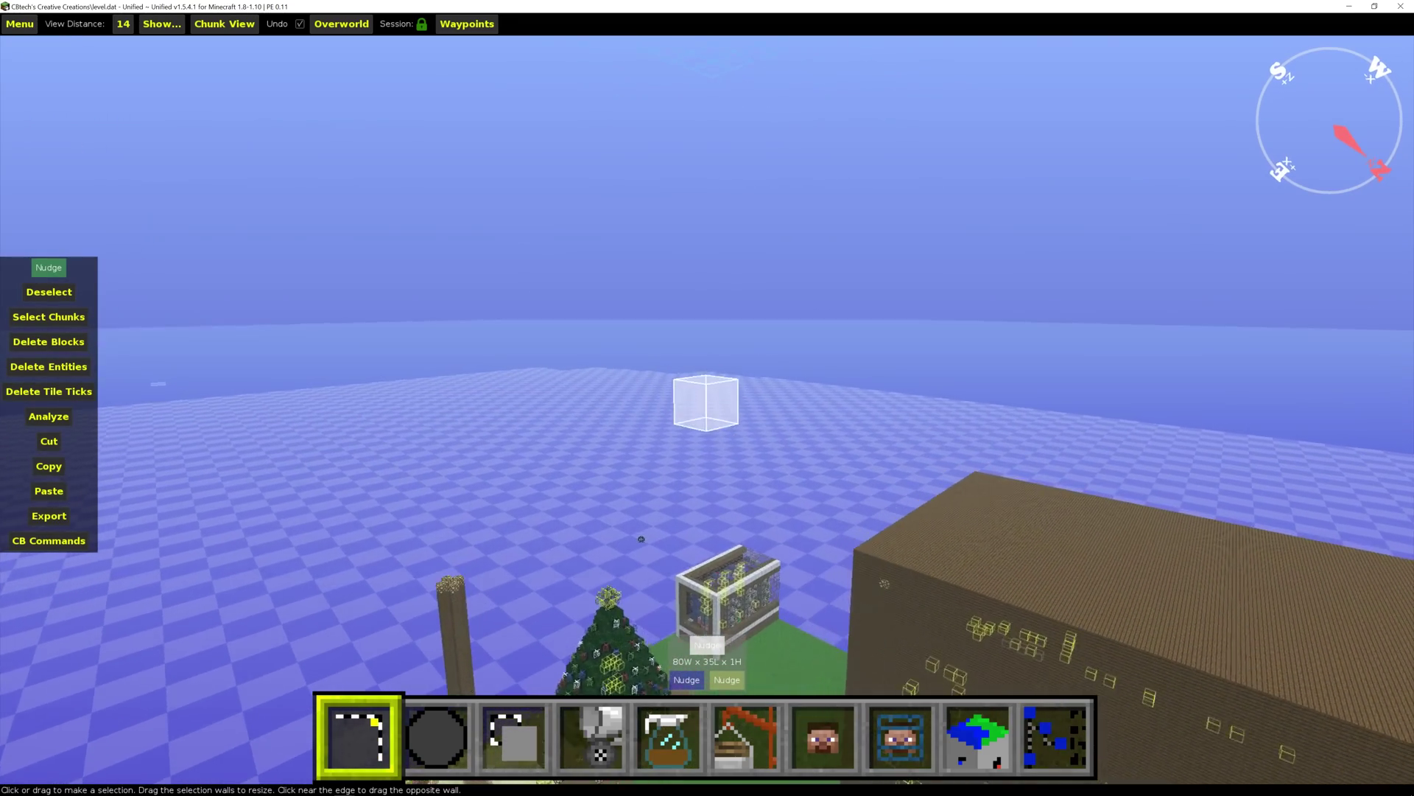
key("w")
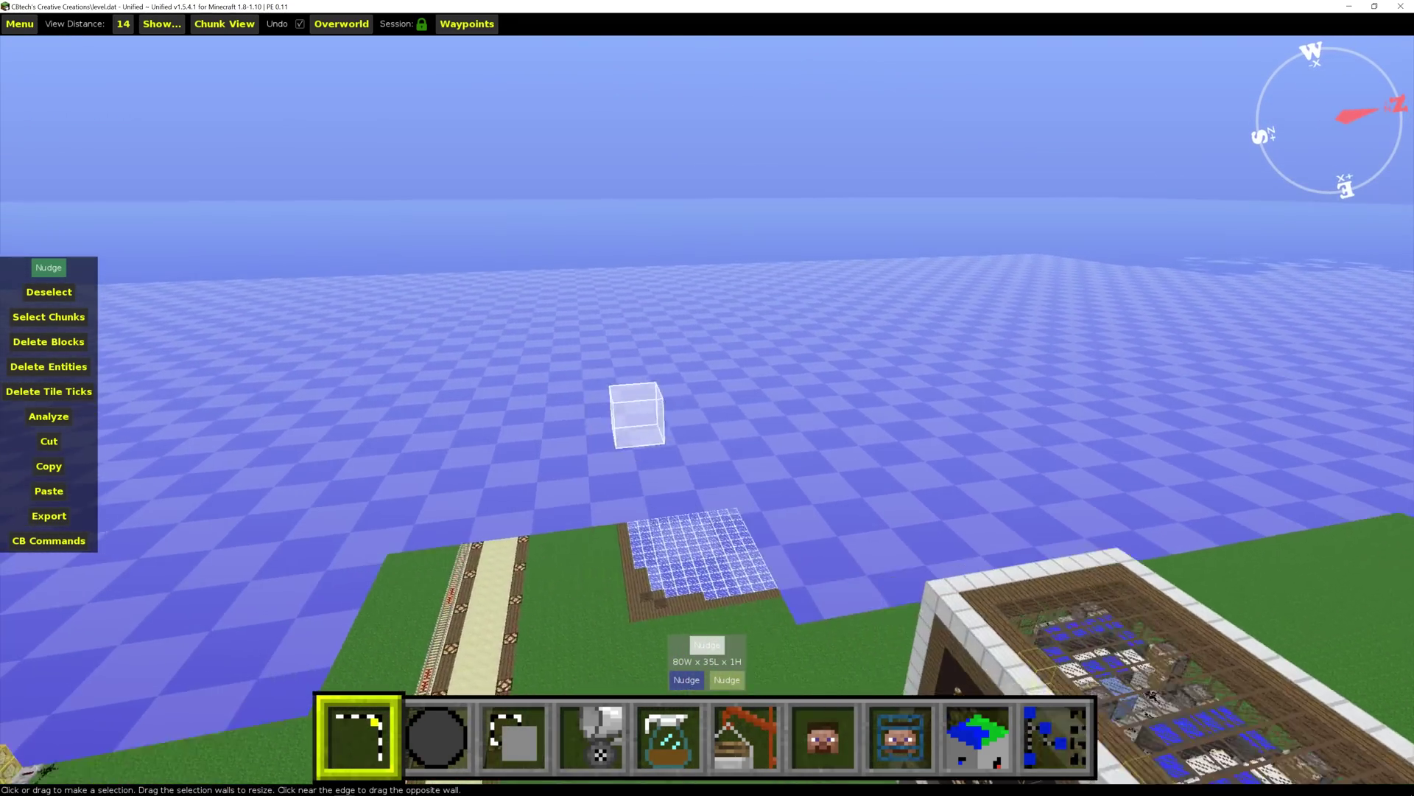
key("w")
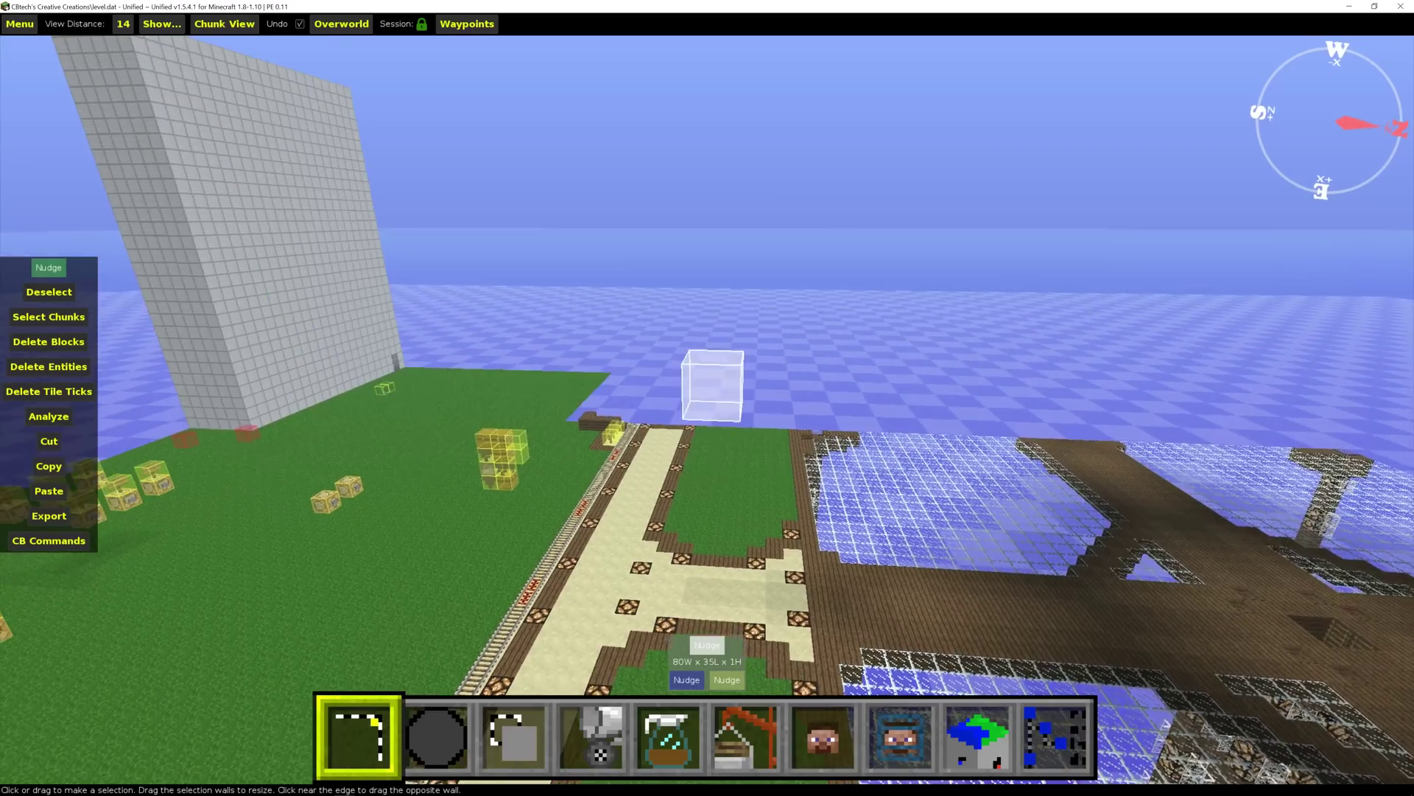
key("w")
right_click(677, 459)
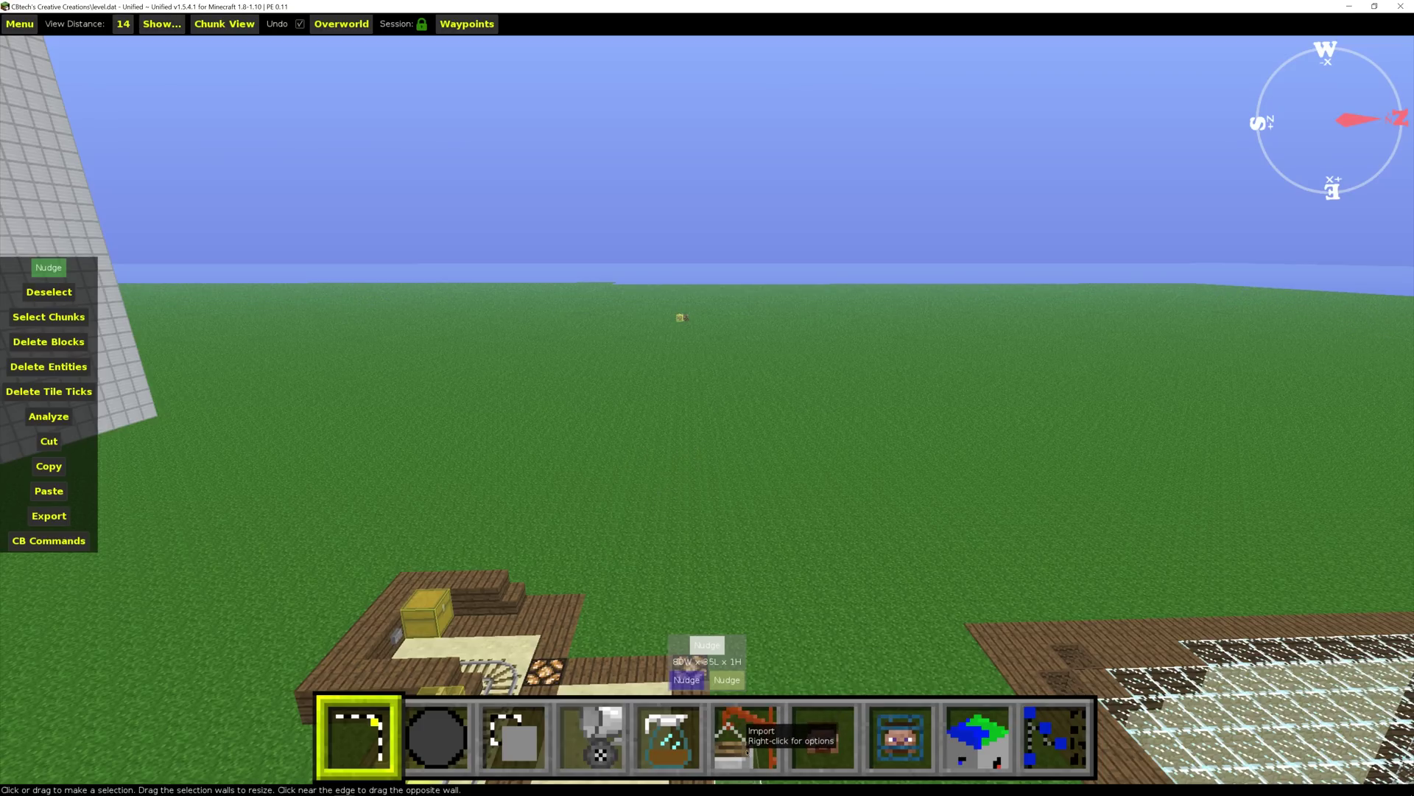
left_click(745, 749)
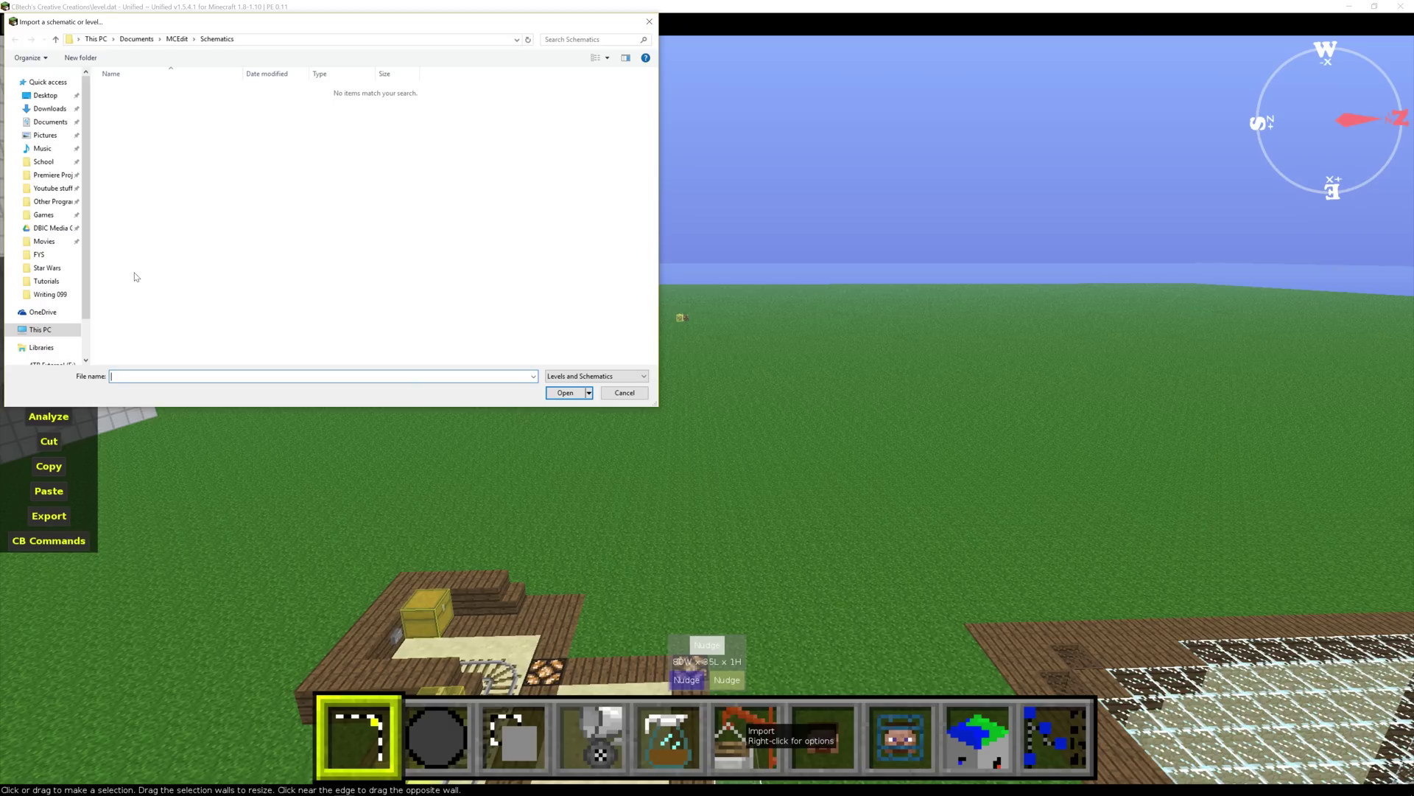
left_click(48, 97)
left_click(322, 102)
left_click(566, 392)
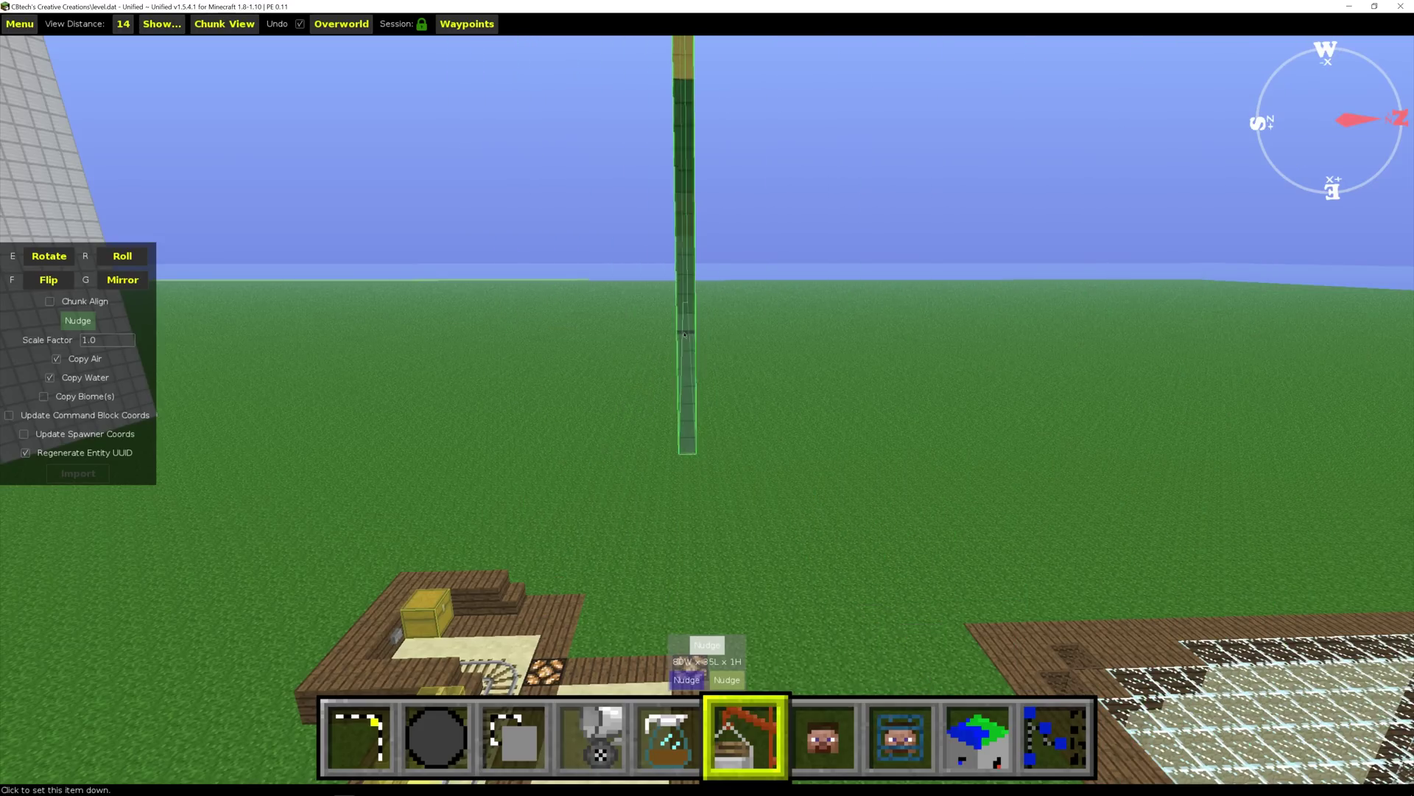
Set the logo down on the open grass and rotate it until its lettering reads unmirrored
left_click(682, 356)
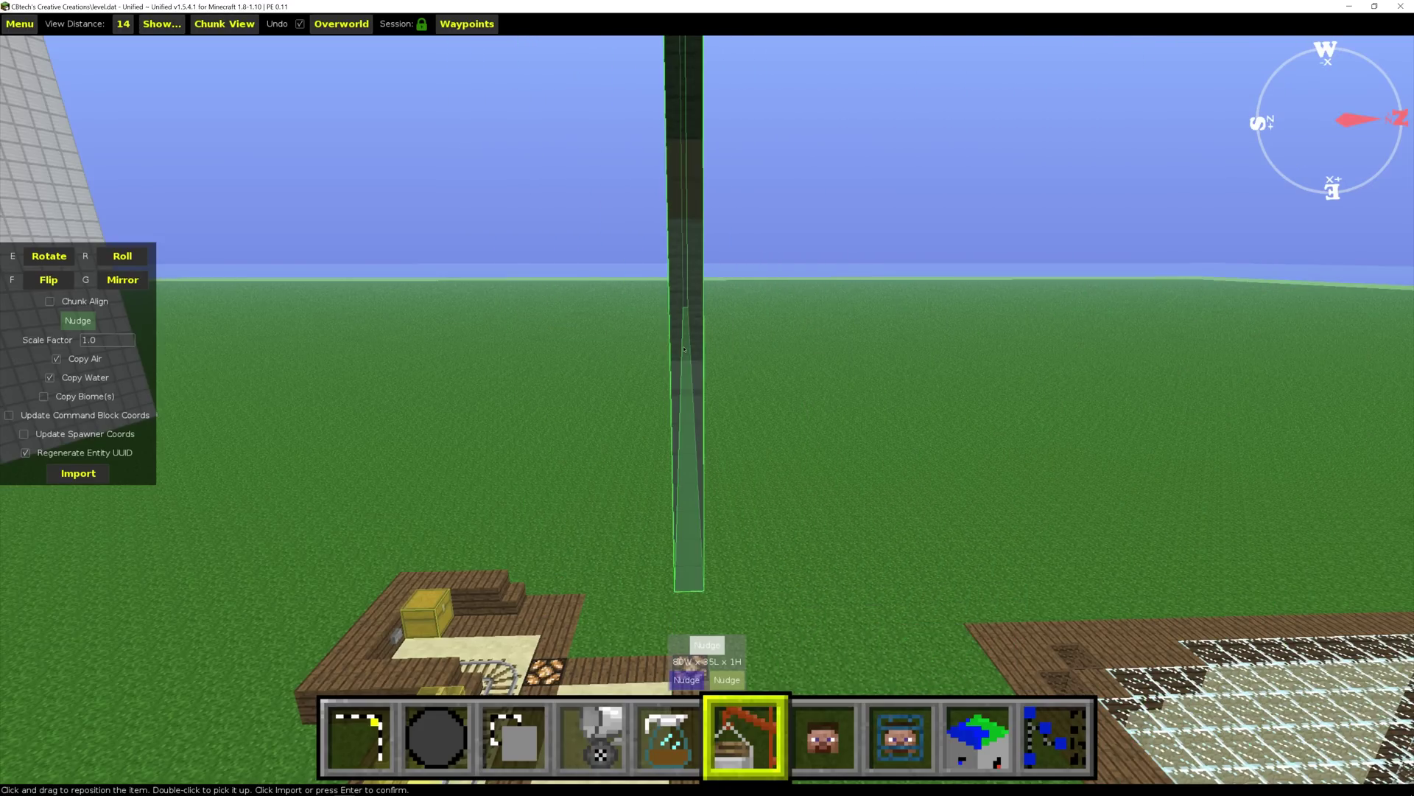
left_click(48, 255)
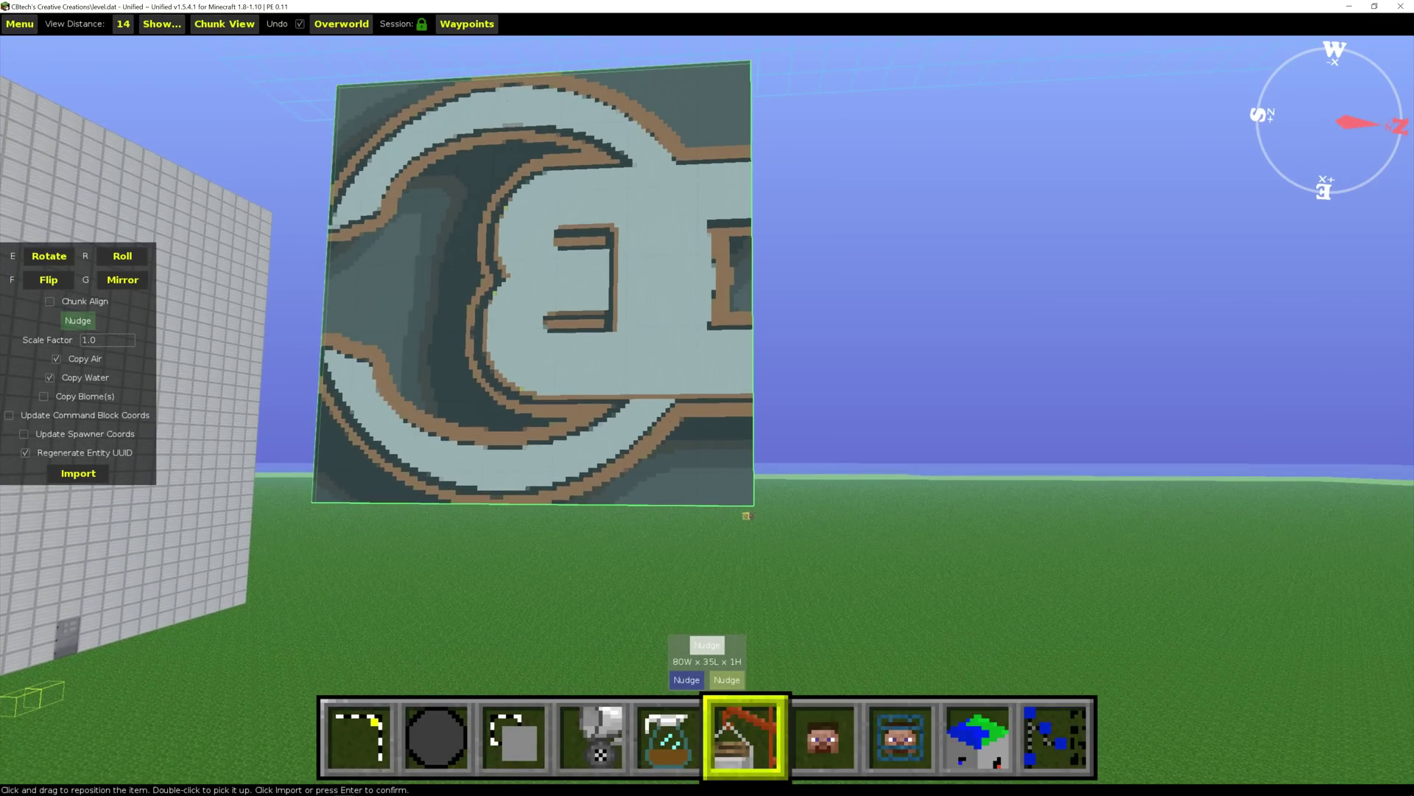
left_click(63, 262)
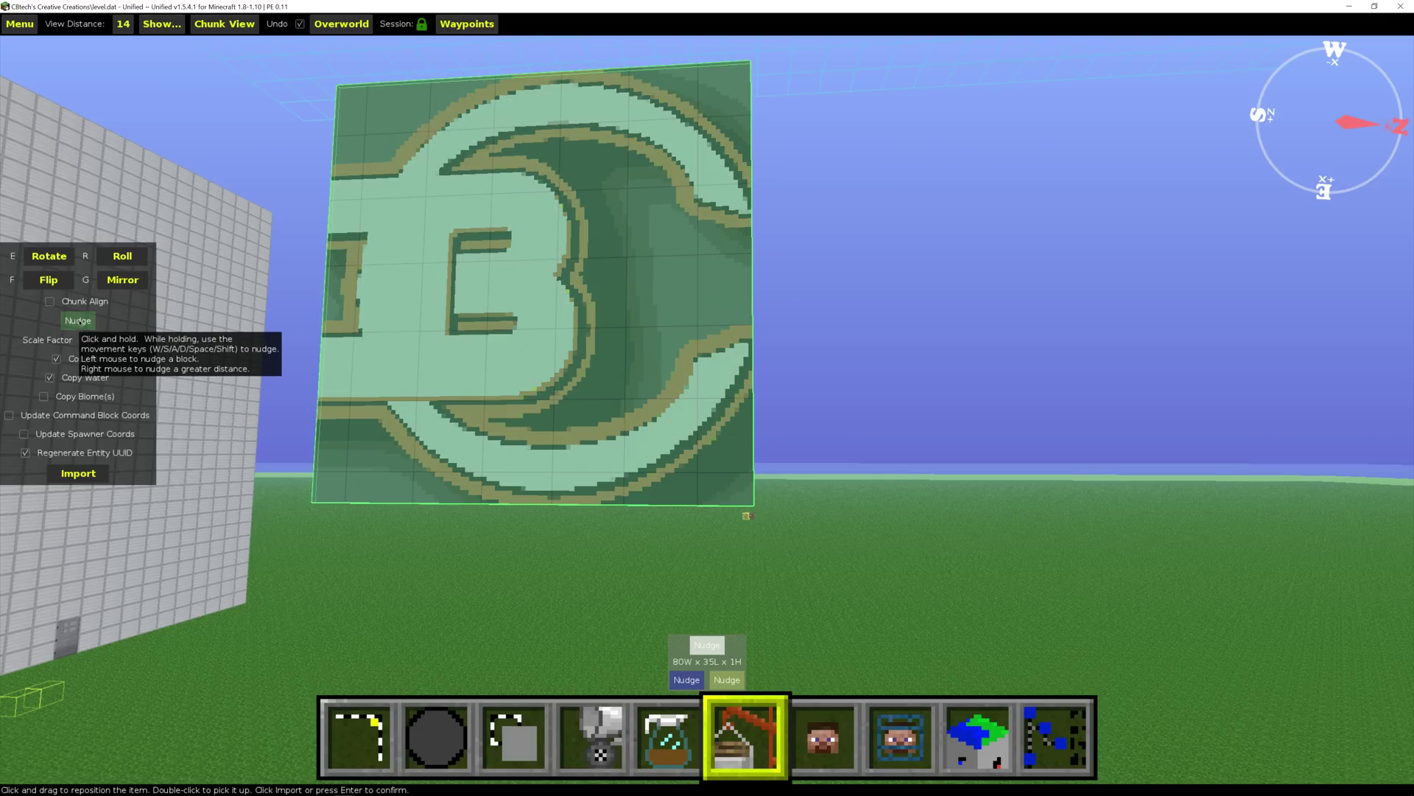
Nudge the logo a few blocks closer to the viewpoint and over to the right
left_click(80, 323)
key("s")
key("s")
key("s")
key("s")
key("s")
key("s")
key("s")
key("s")
key("s")
key("s")
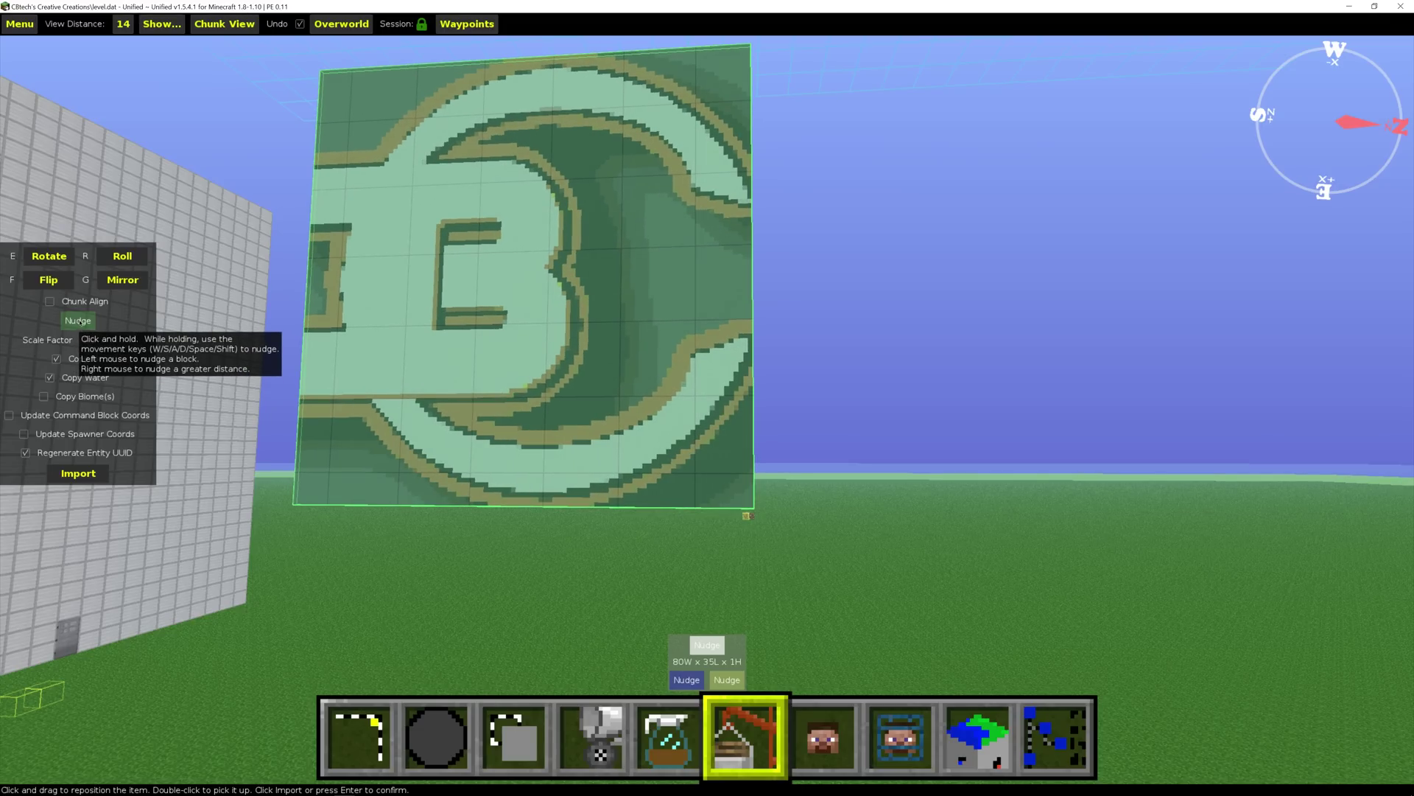
left_click_drag(78, 322, 78, 322)
key("d")
Check the logo's position, commit the import to the world and save the edited world
right_click_drag(722, 533, 747, 582)
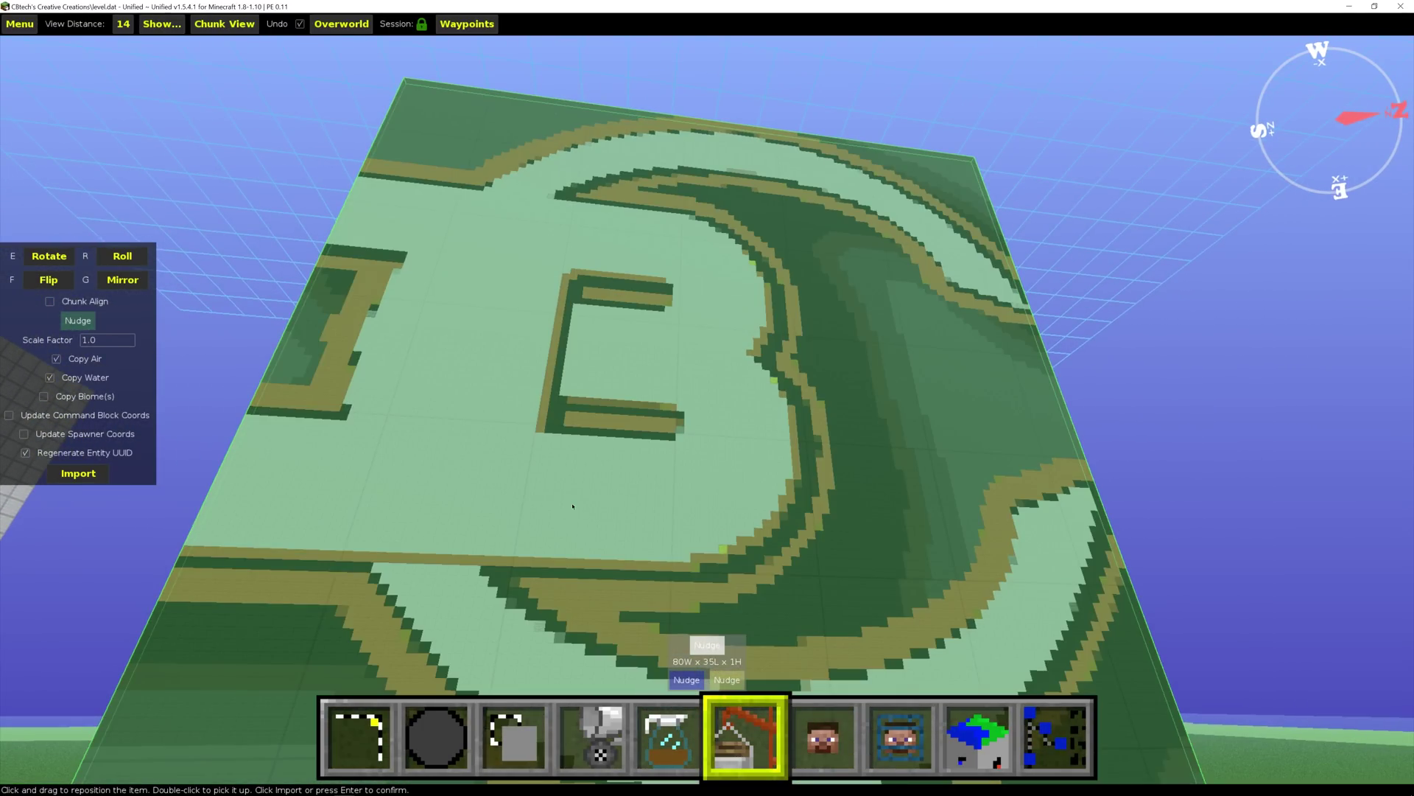
left_click(93, 474)
key("w")
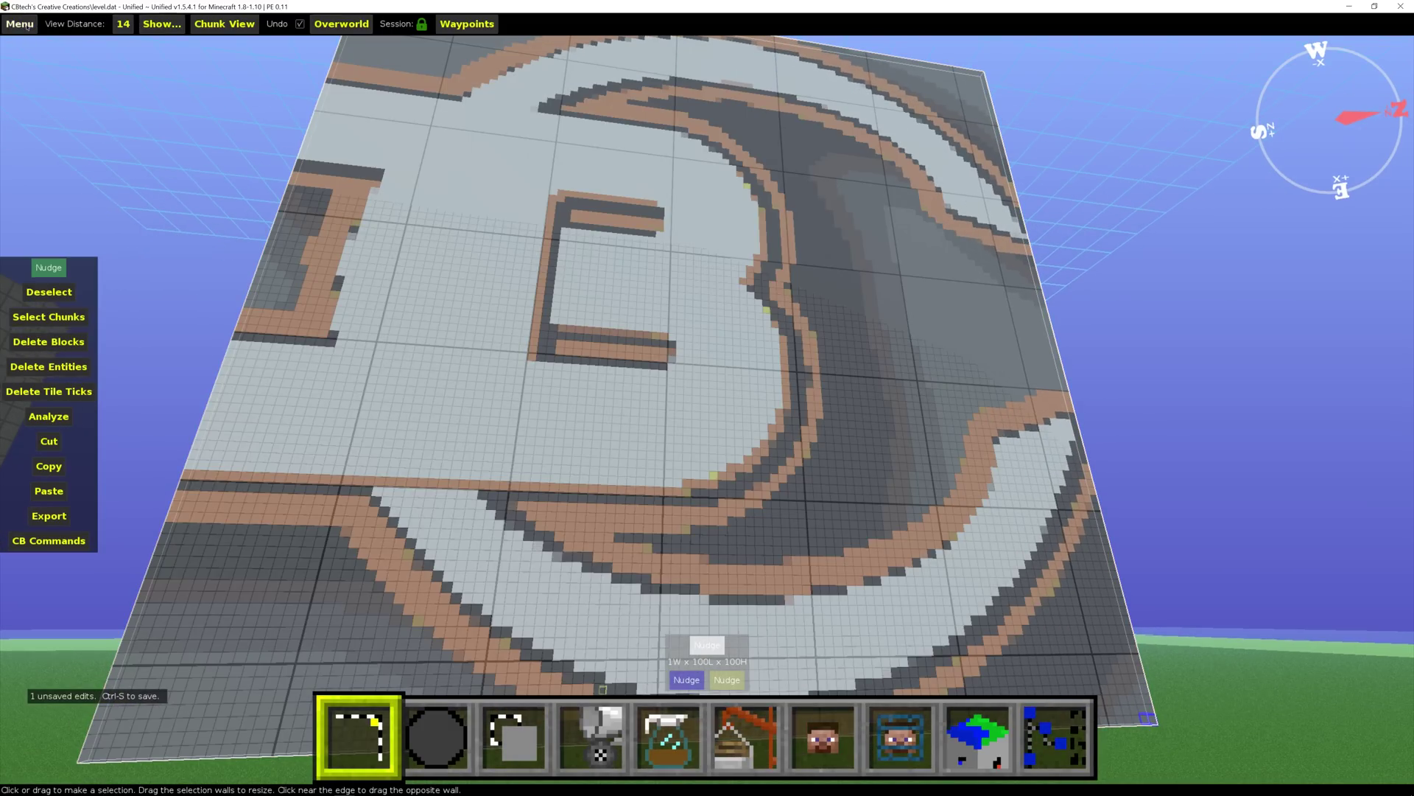
left_click(27, 26)
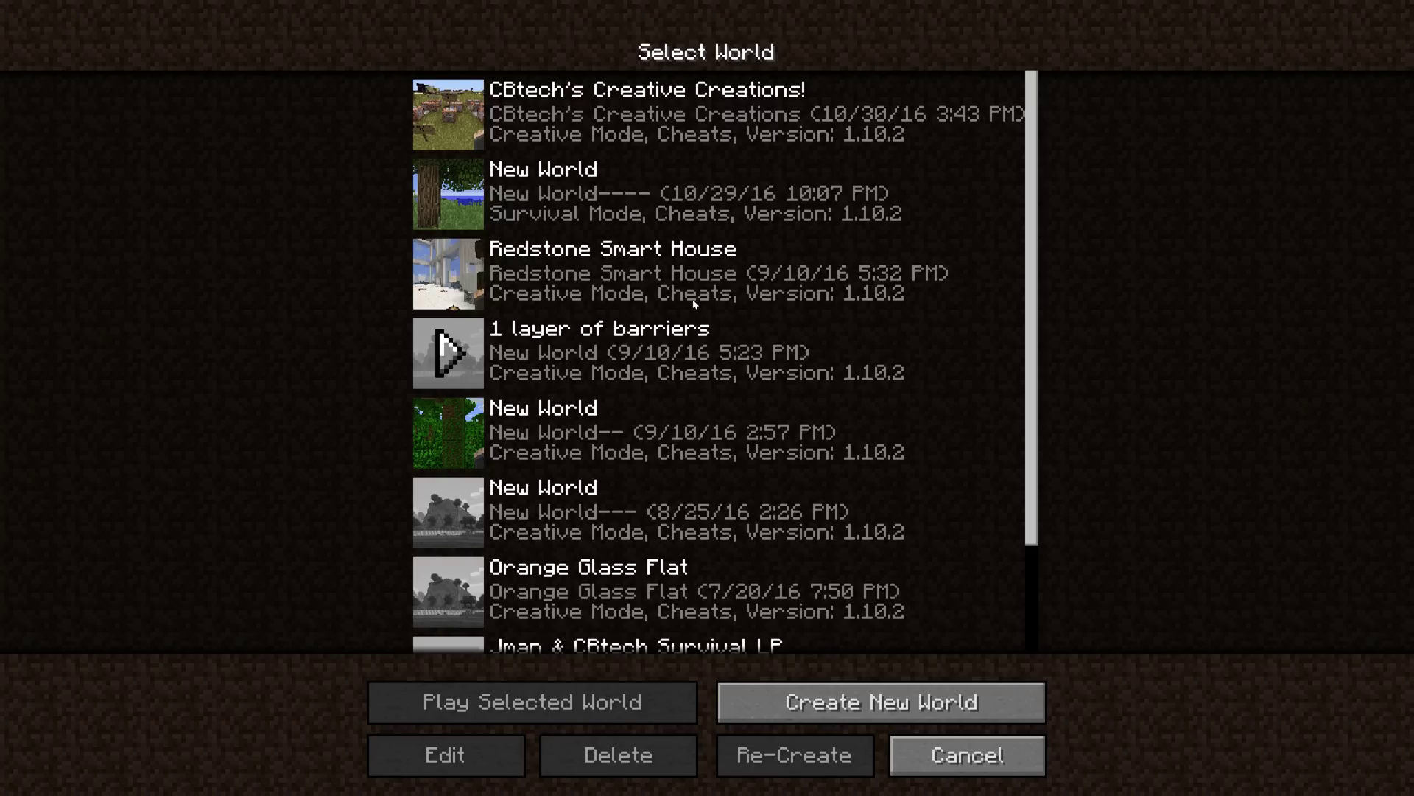
Open the world CBtech's Creative Creations! in Minecraft and fly up close to the imported logo
double_click(610, 110)
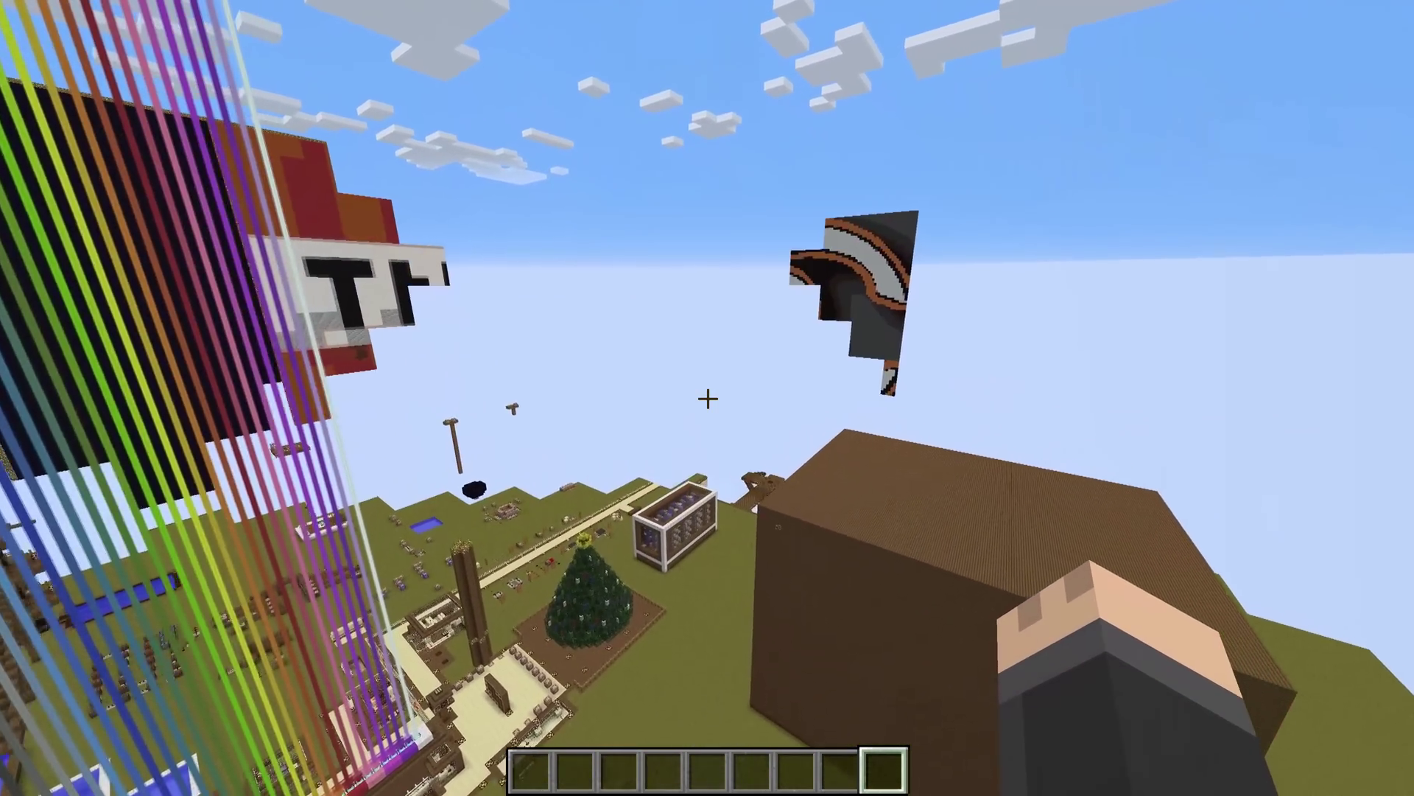
key("w")
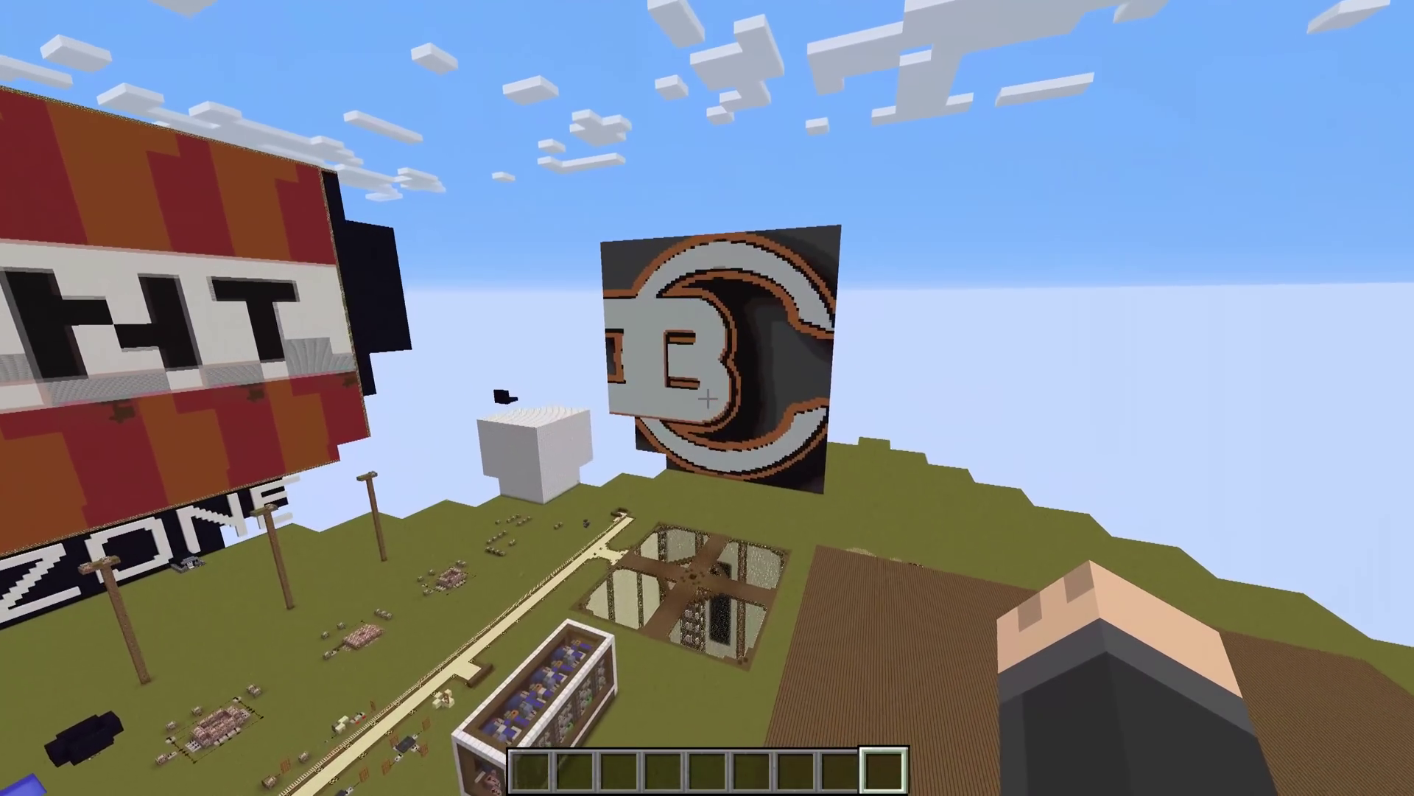
key("w")
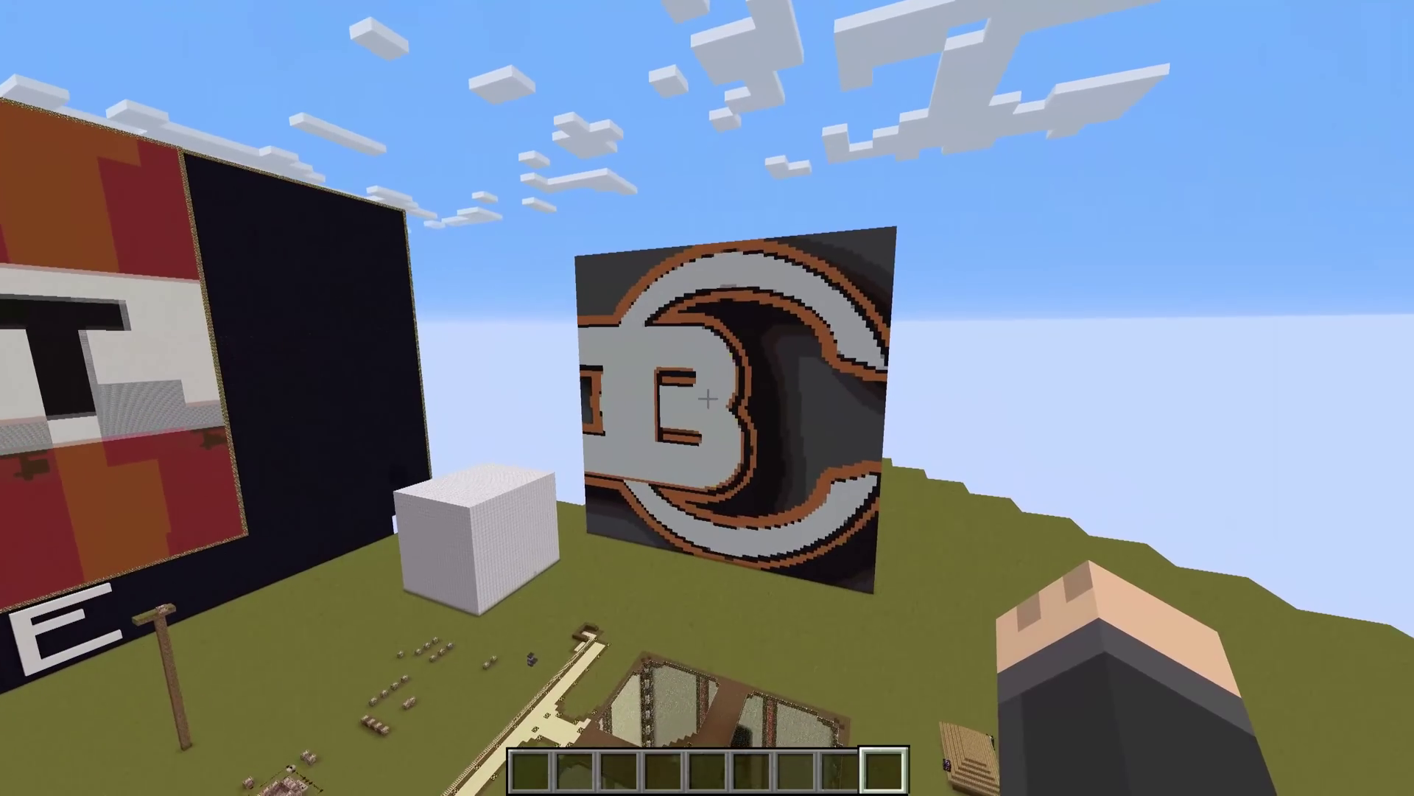
key("w")
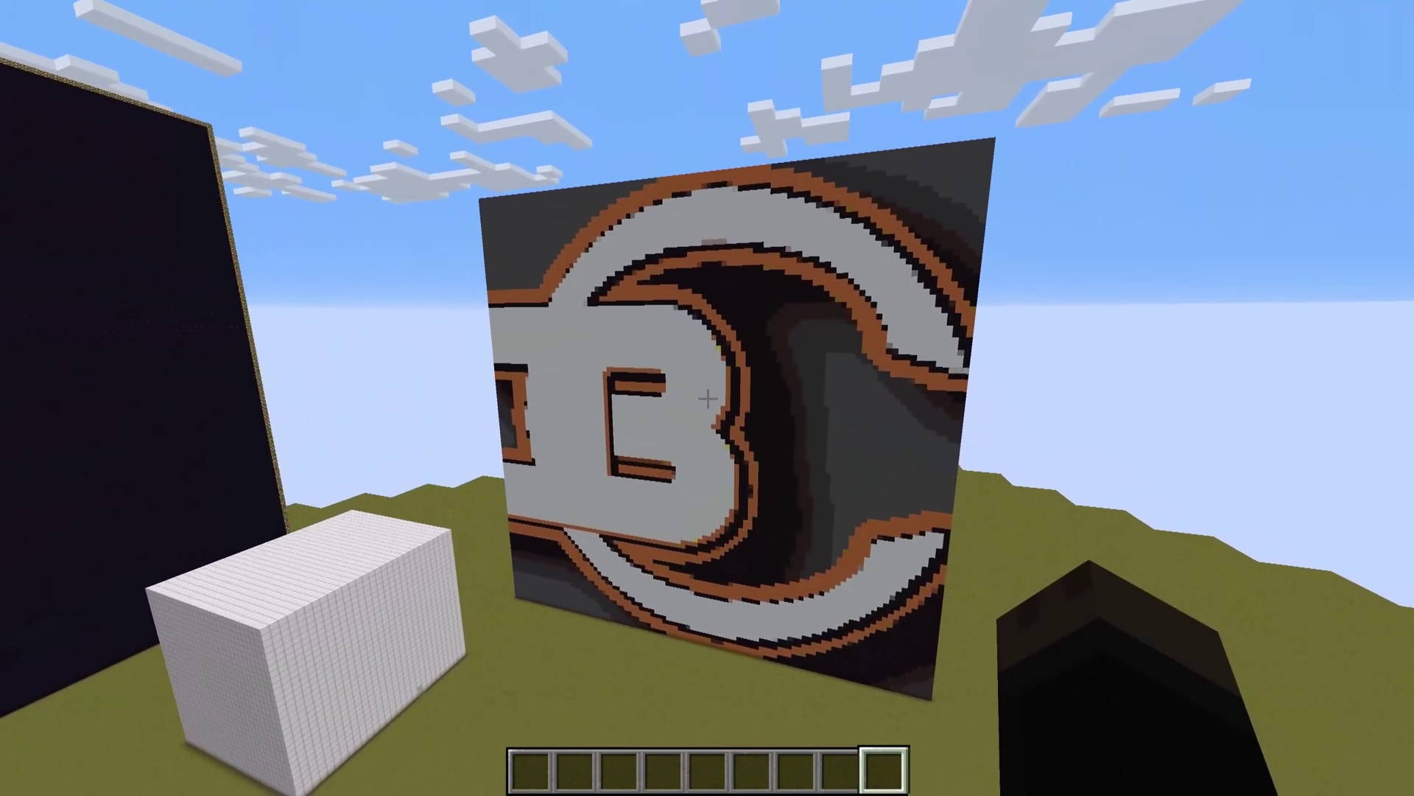
key("w")
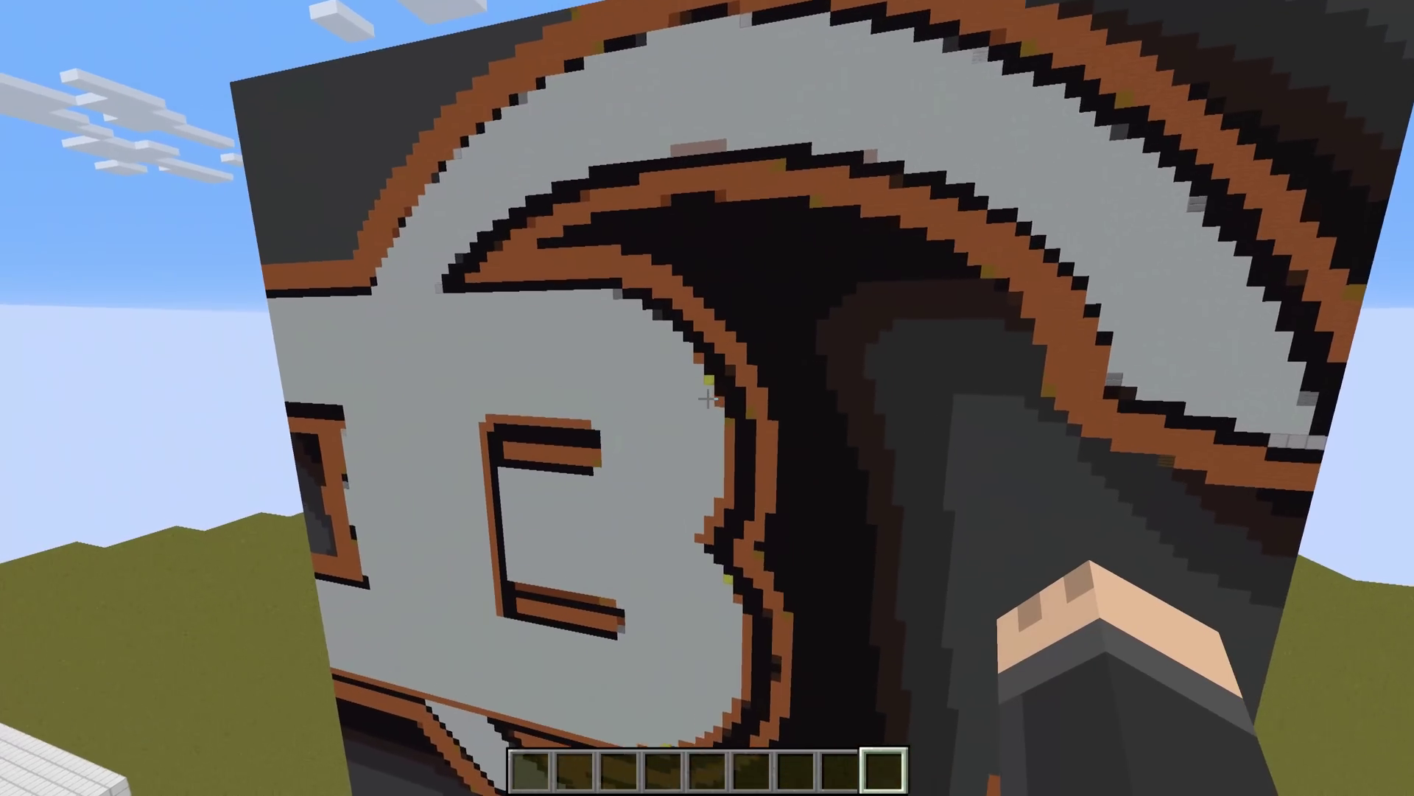
key("w")
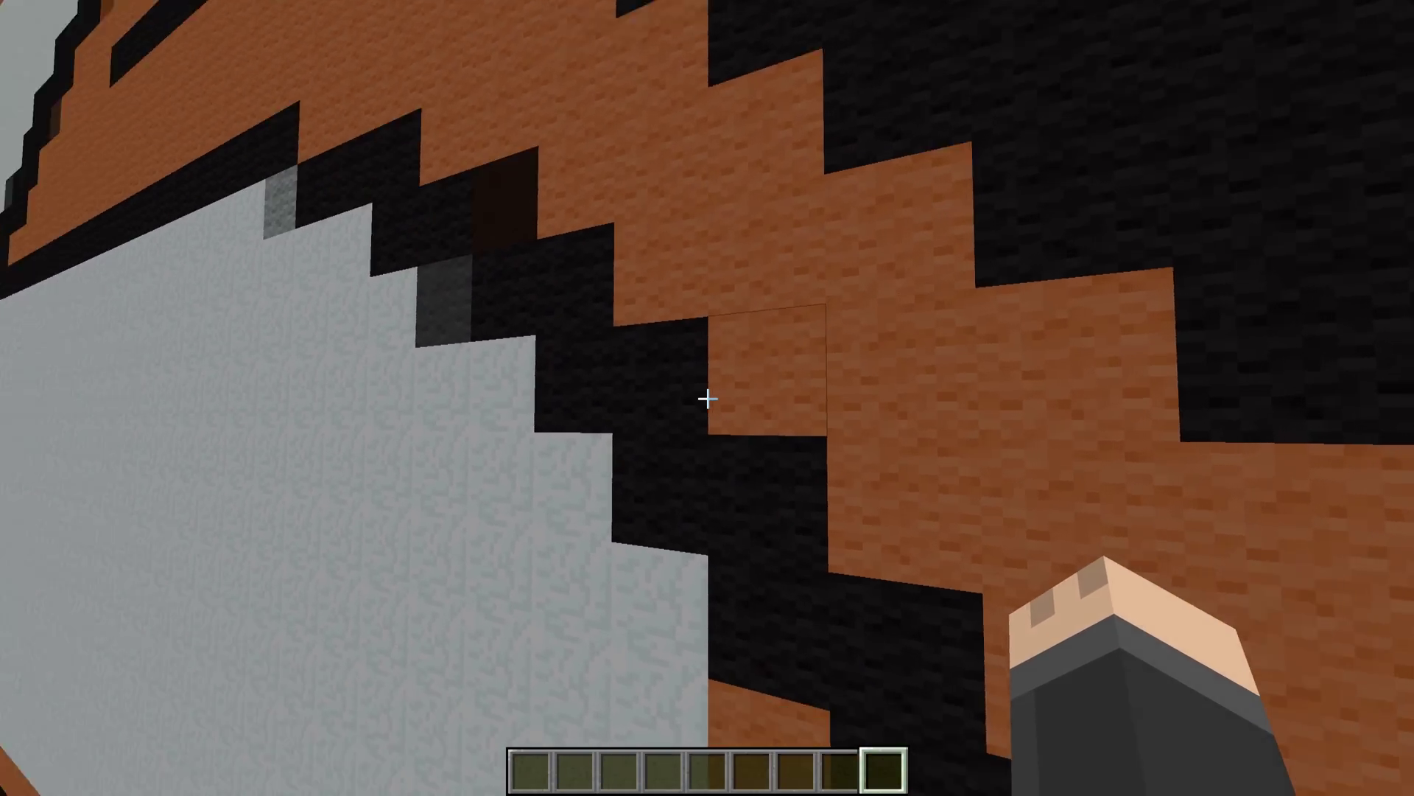
Examine the logo's individual blocks, then back away to view the whole build from the front
key("s")
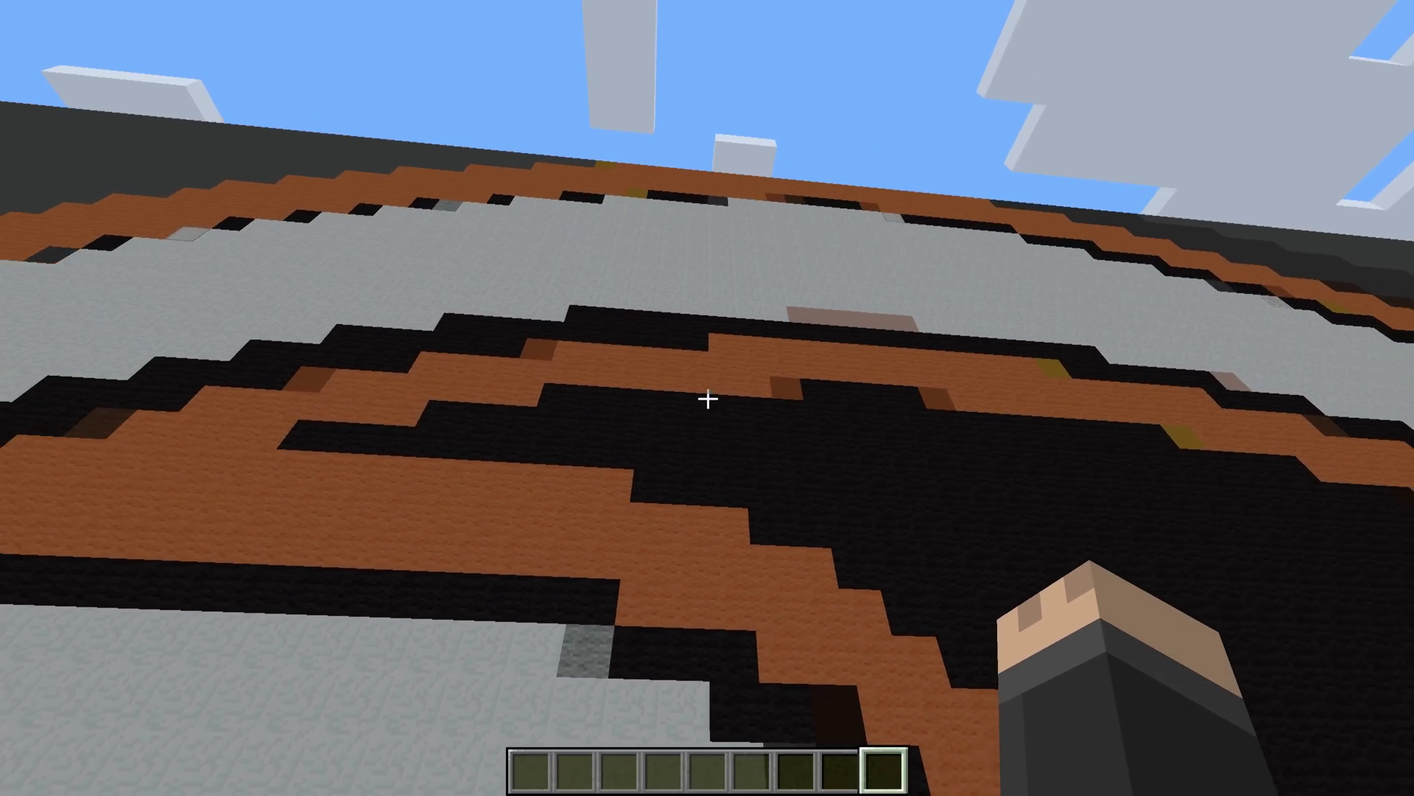
key("s")
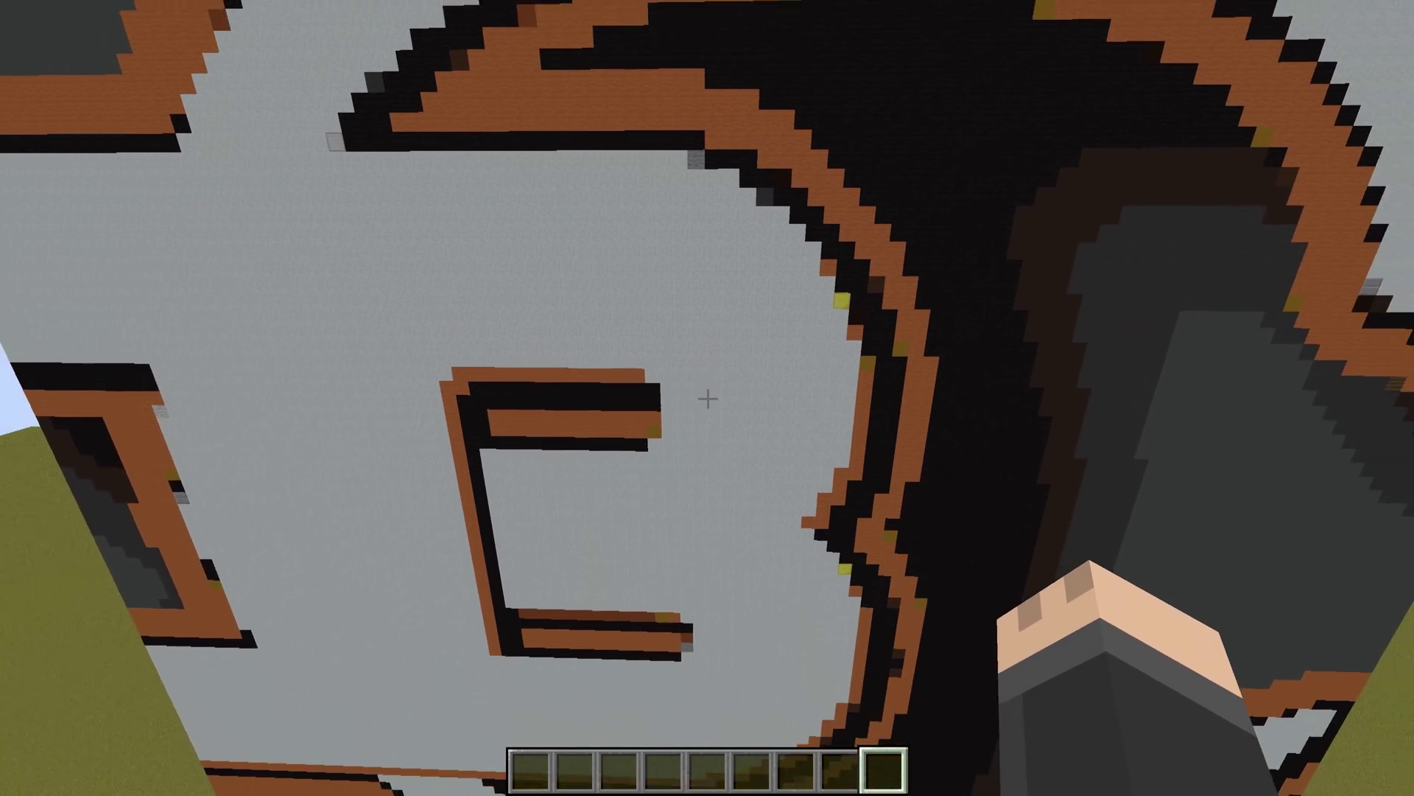
key("s")
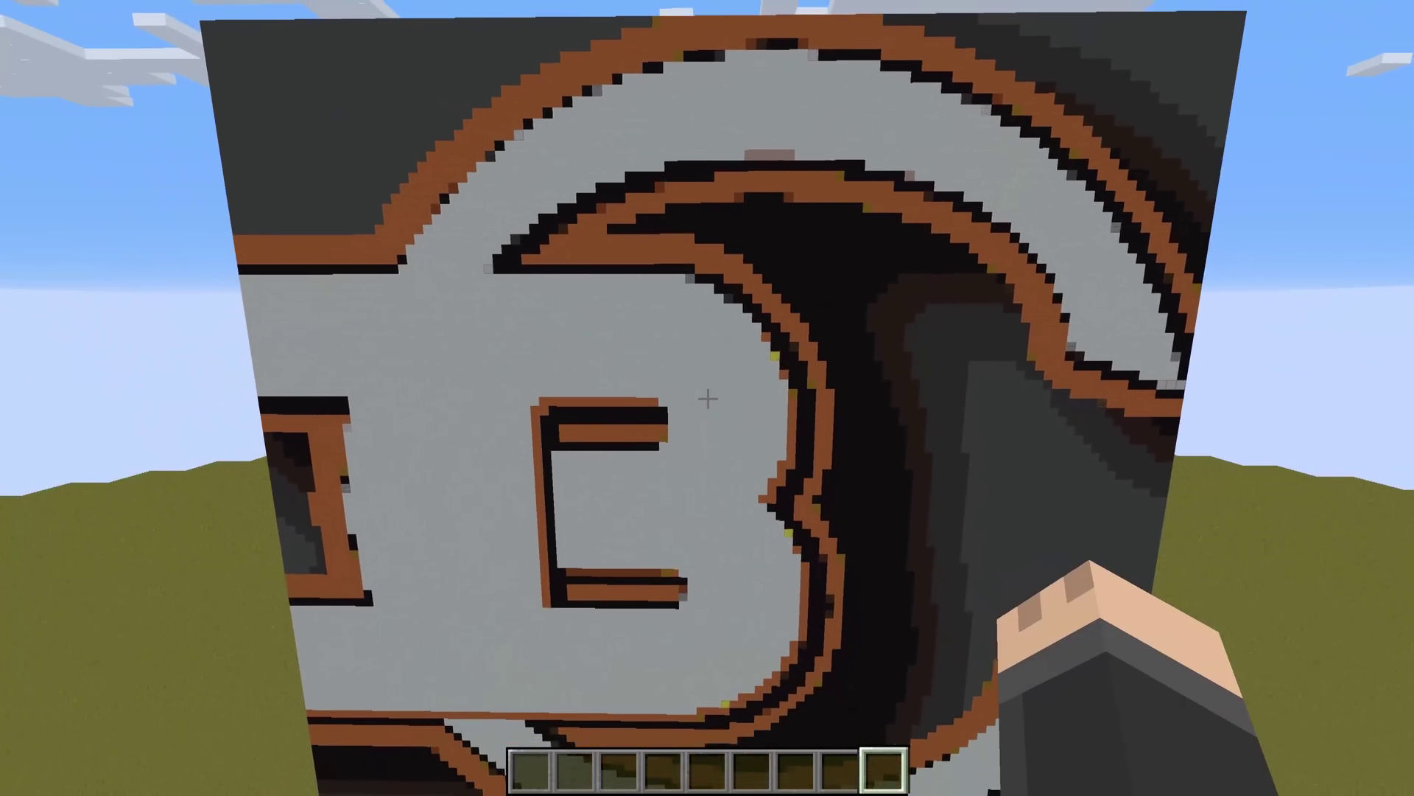
key("s")
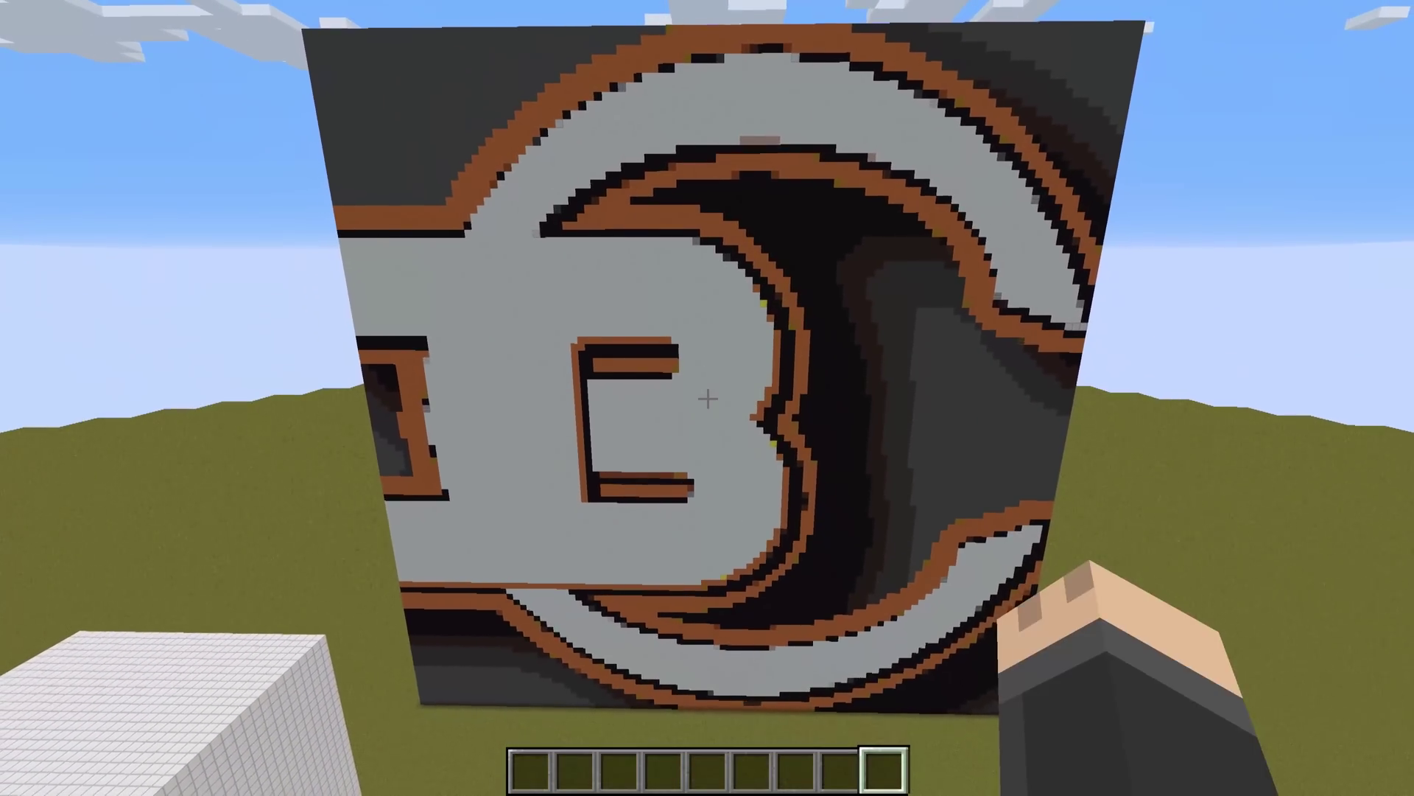
key("s")
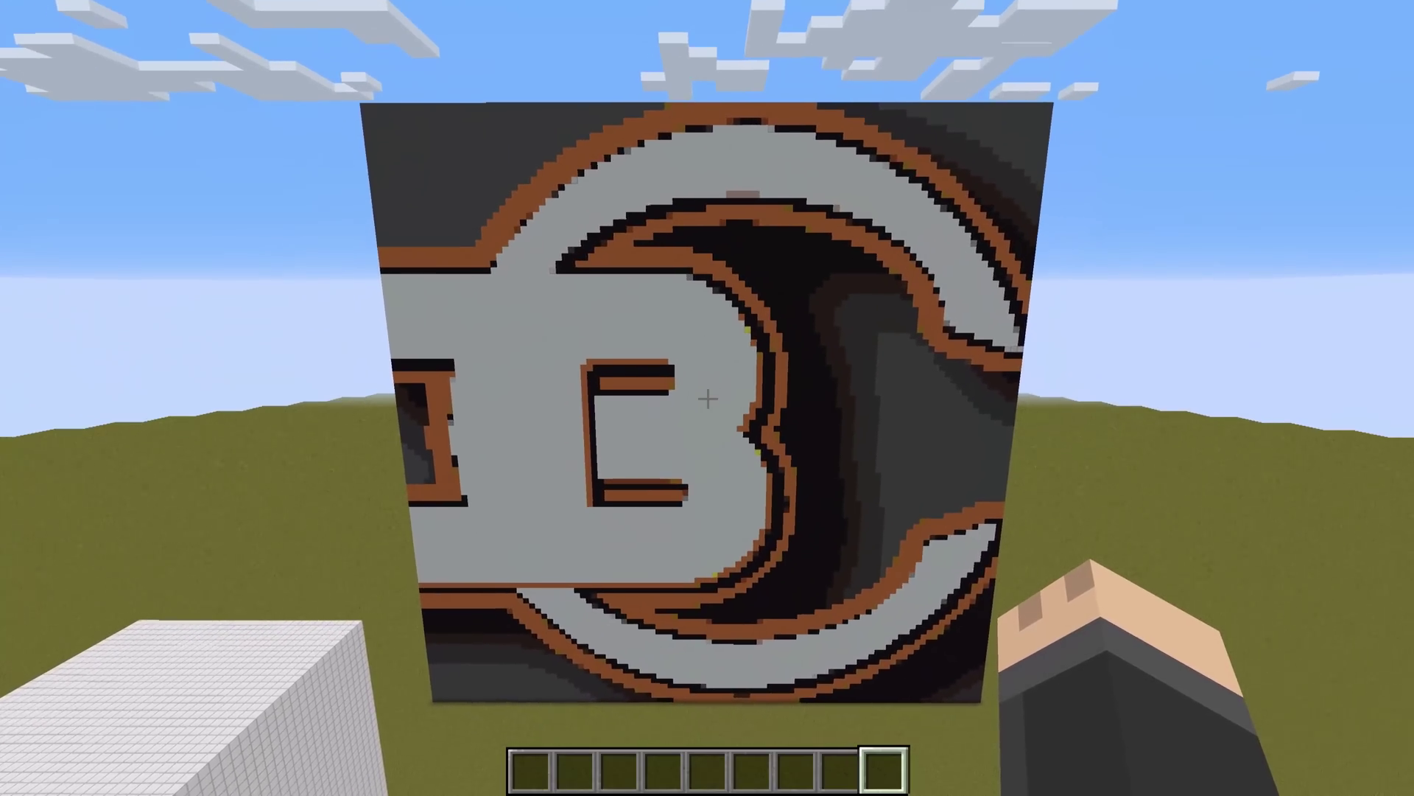
key("w")
key("s")
key("s")
key("w")
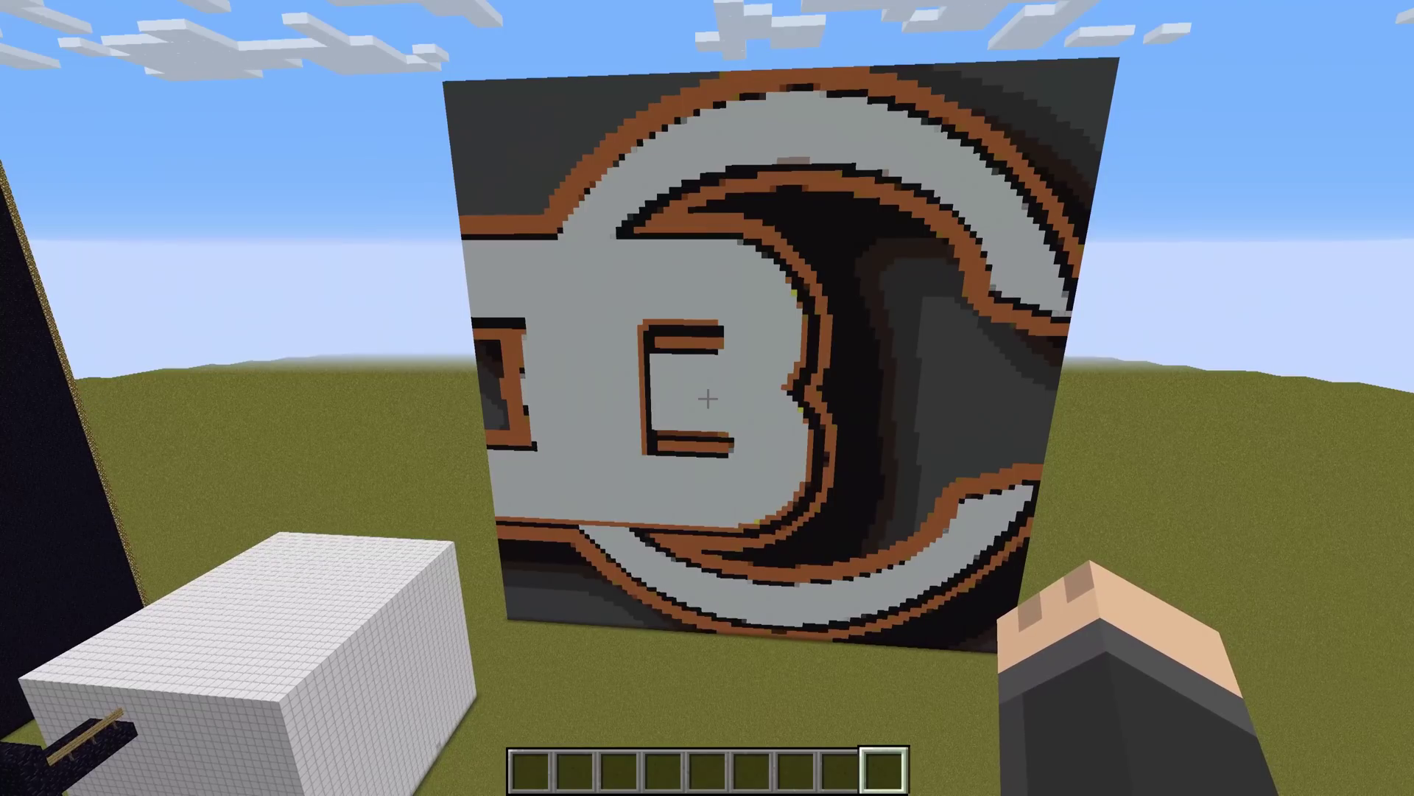